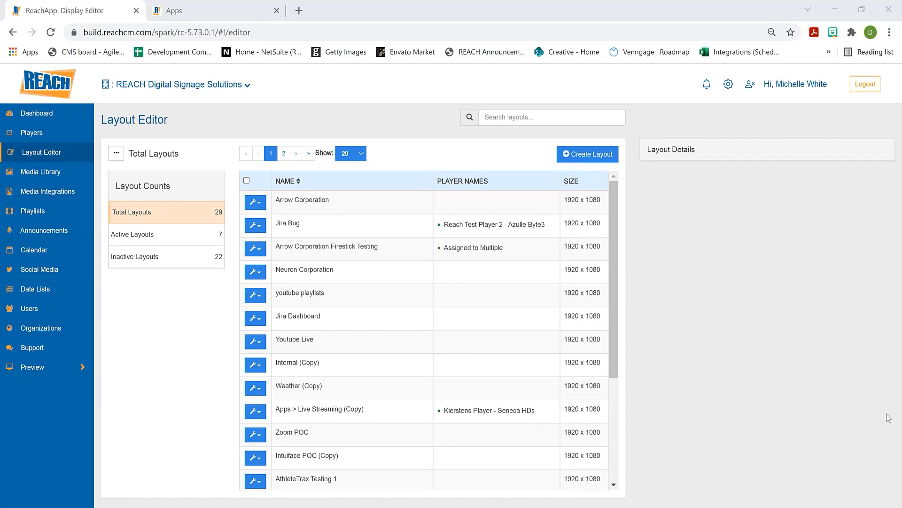
# - Create a 1920 x 1080 layout named with the account holder's first name followed by "Demo"
pyautogui.click(595, 155)
pyautogui.click(370, 135)
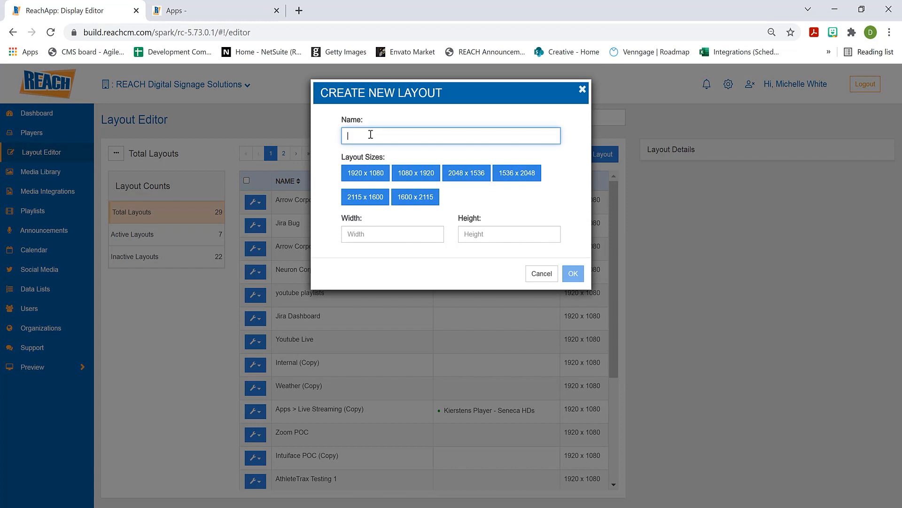
pyautogui.write('Midhelle Demo')
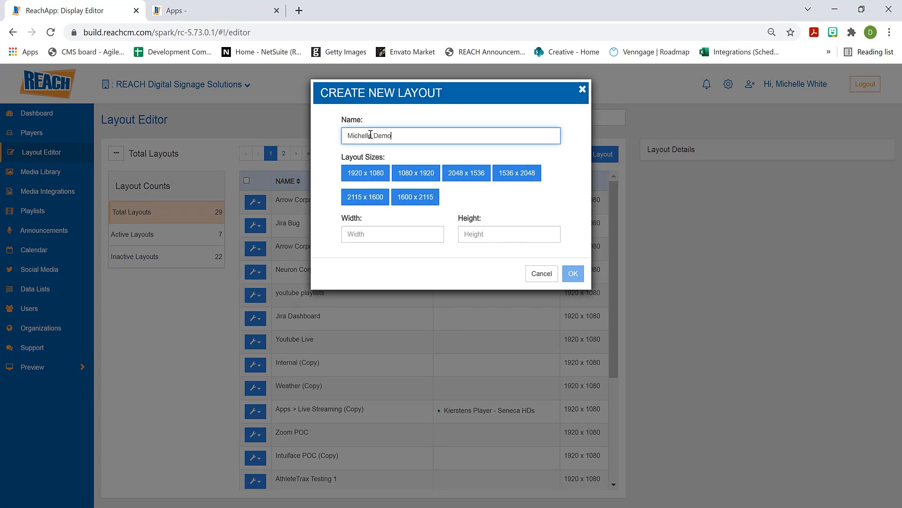
pyautogui.click(372, 179)
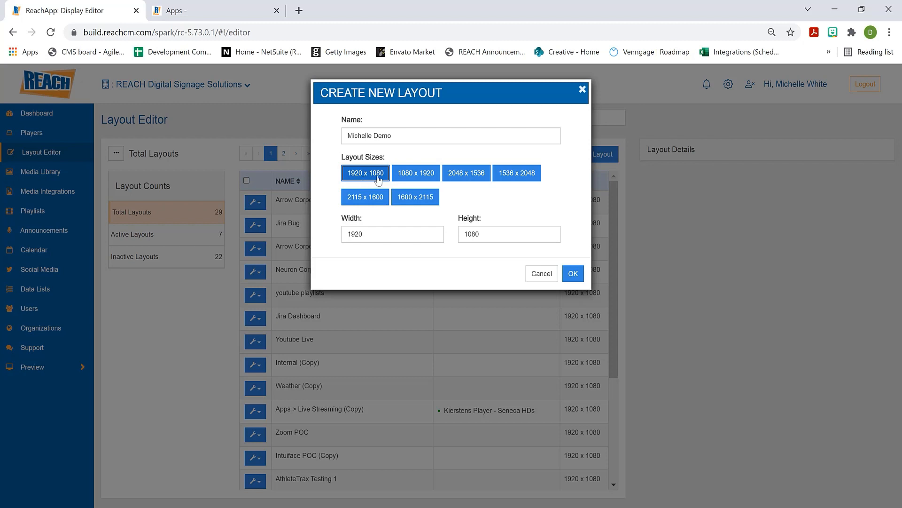
pyautogui.click(572, 282)
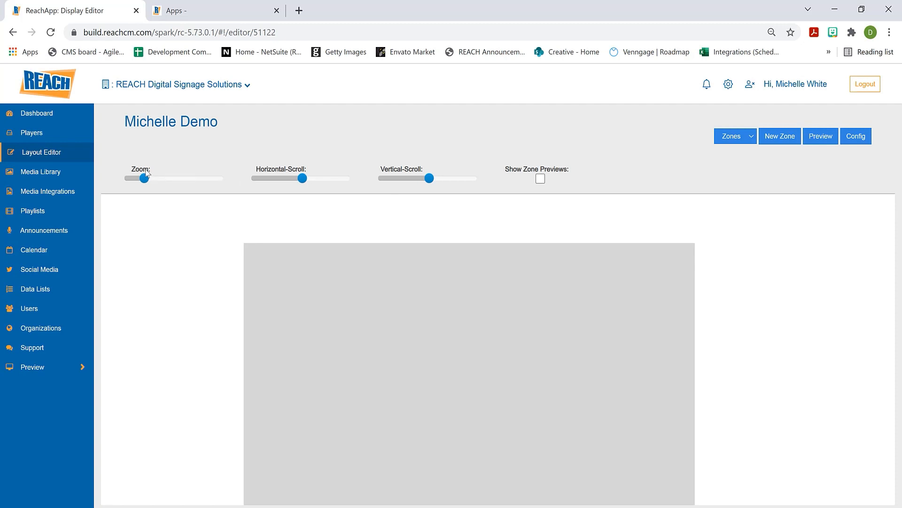
# - Create a zone named Background with a width of 1920 and a height of 1080
pyautogui.moveTo(146, 179); pyautogui.dragTo(144, 179)
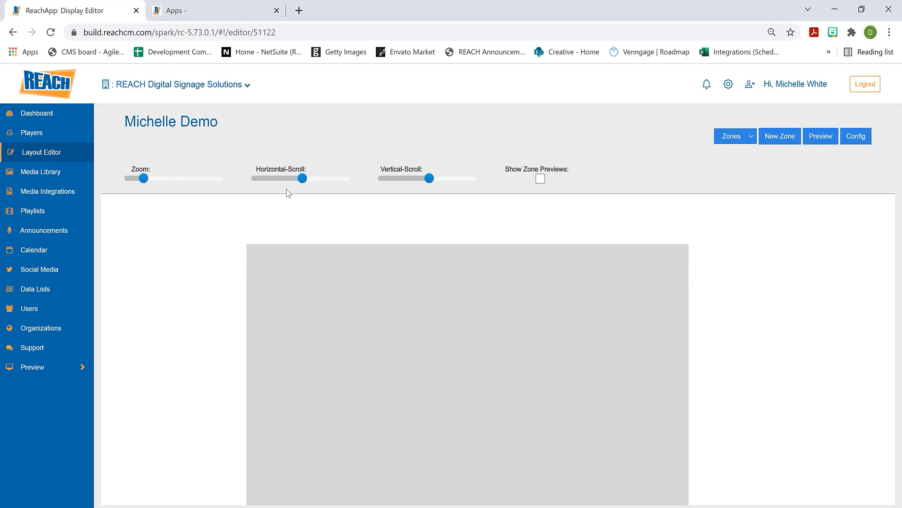
pyautogui.moveTo(301, 181)
pyautogui.mouseDown()
pyautogui.moveTo(291, 181)
pyautogui.moveTo(307, 181)
pyautogui.mouseUp()
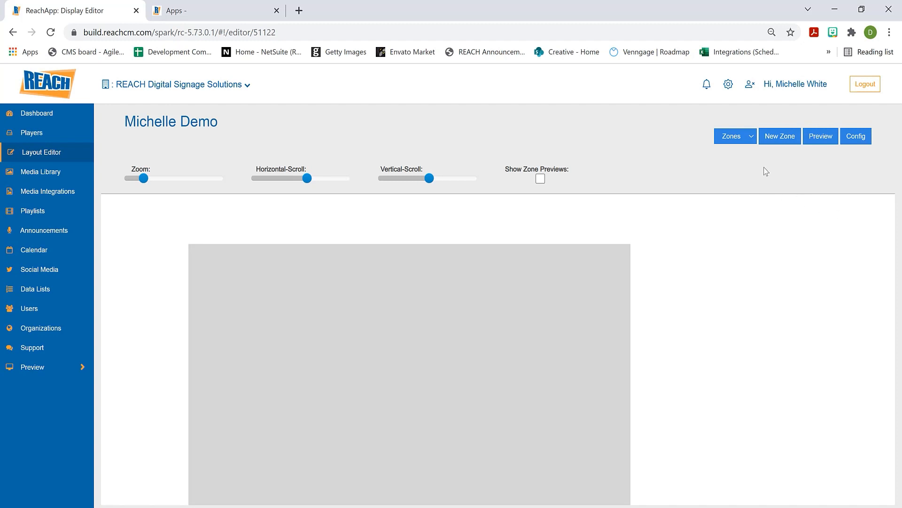
pyautogui.click(790, 144)
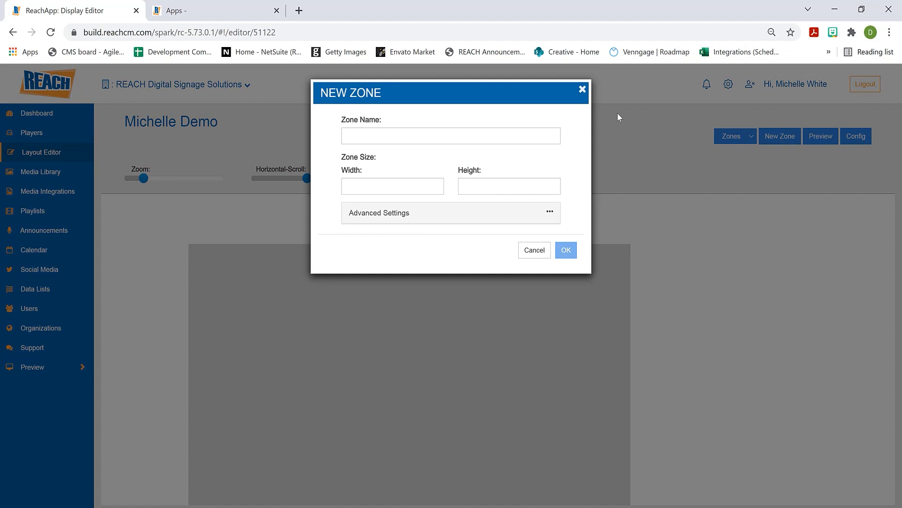
pyautogui.click(424, 136)
pyautogui.write('Bac')
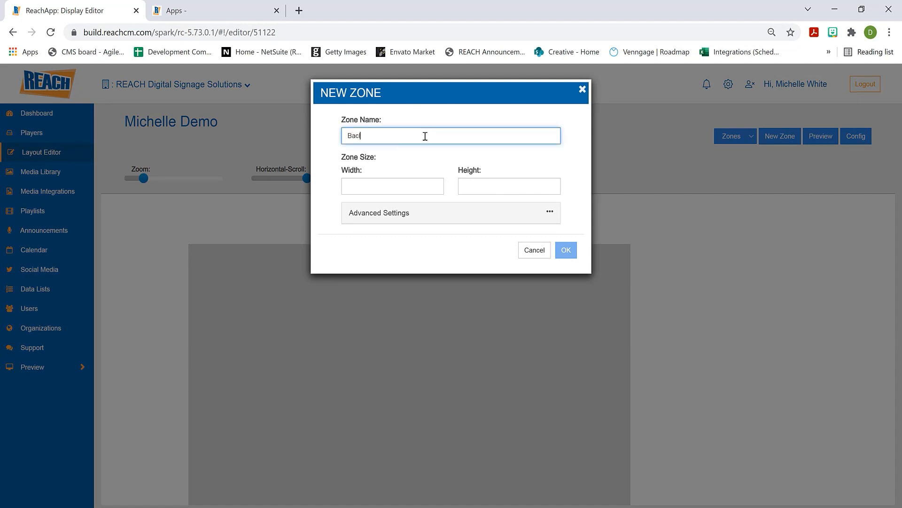
pyautogui.write('k')
pyautogui.write('gru')
pyautogui.write('ound')
pyautogui.click(430, 181)
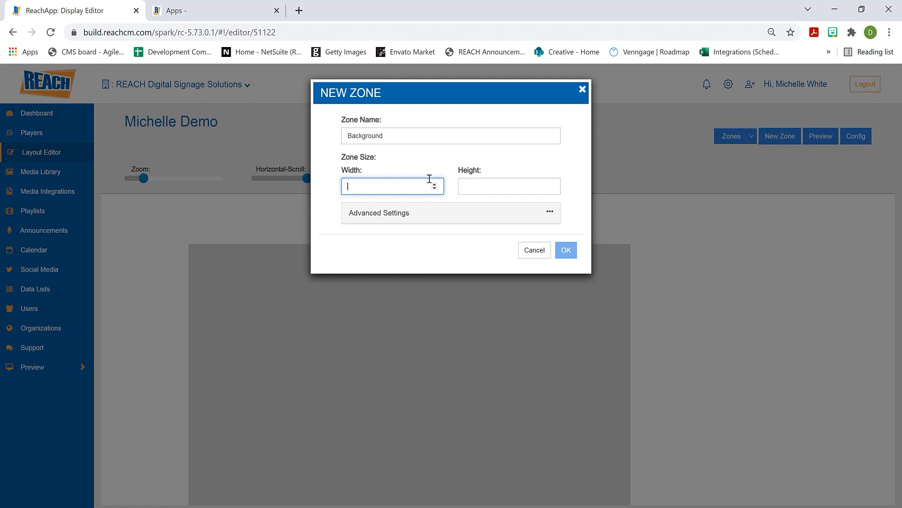
pyautogui.write('1920')
pyautogui.click(487, 188)
pyautogui.write('1080')
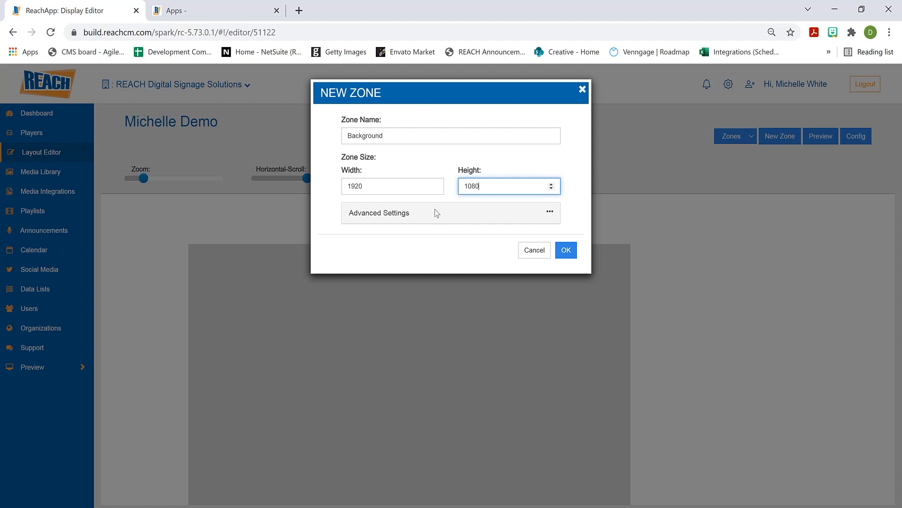
pyautogui.click(567, 252)
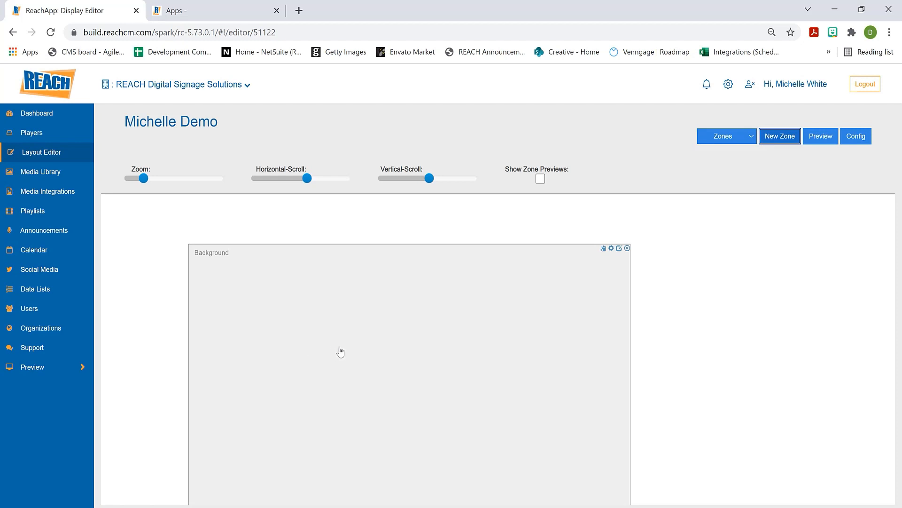
# - Add the Graphic app from the basic app library to the Background zone's timeline
pyautogui.click(456, 297)
pyautogui.doubleClick(456, 297)
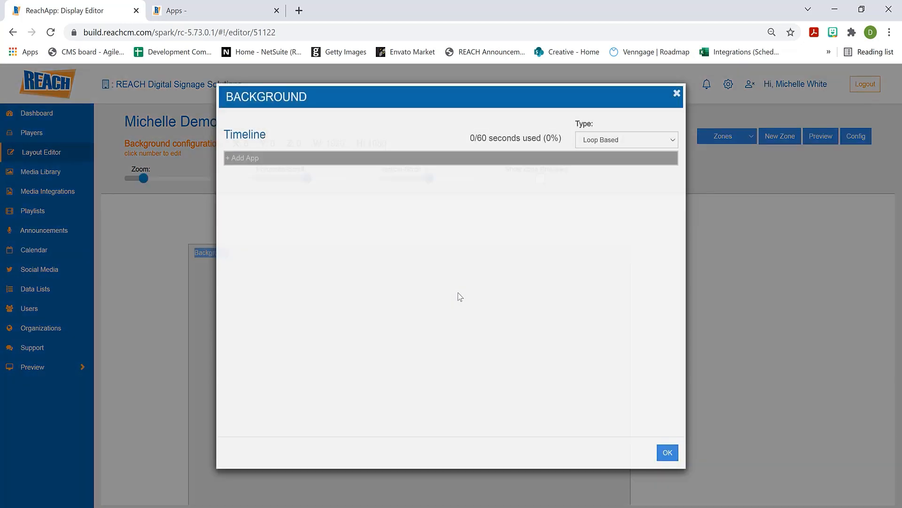
pyautogui.click(238, 162)
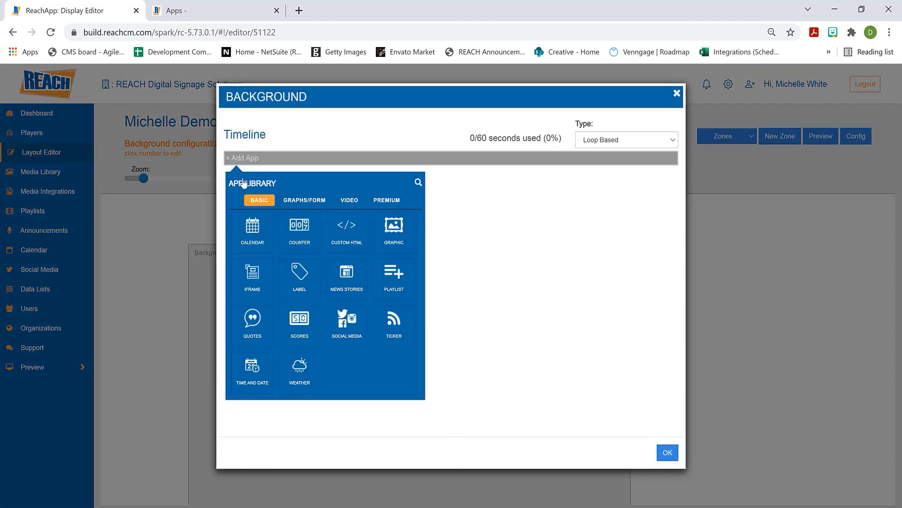
pyautogui.click(308, 206)
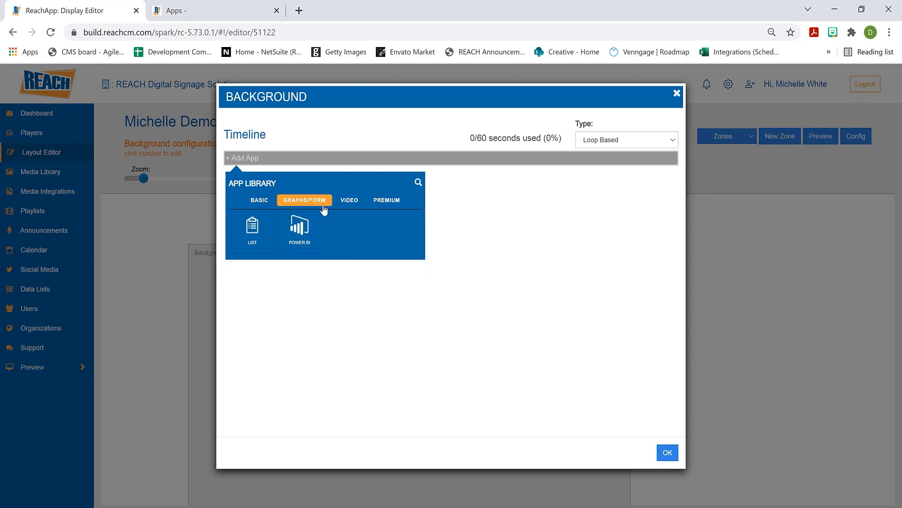
pyautogui.click(350, 202)
pyautogui.click(386, 201)
pyautogui.click(268, 201)
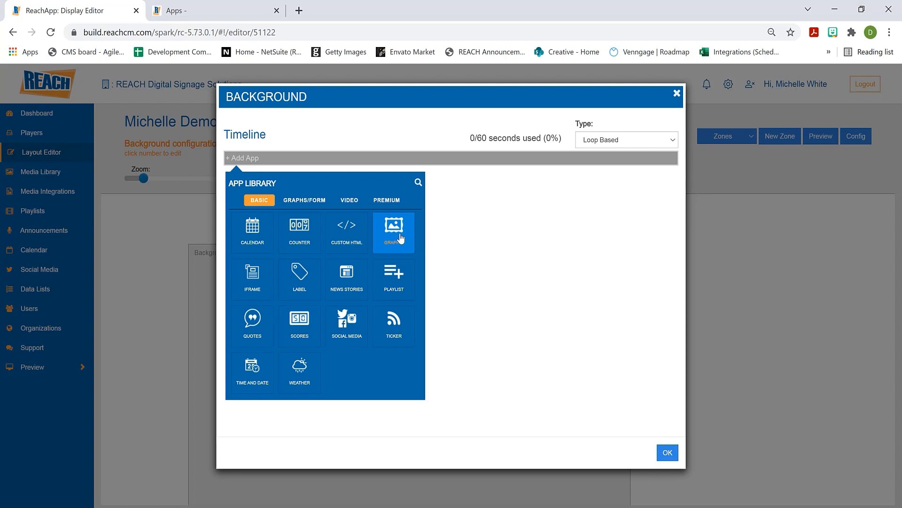
pyautogui.click(400, 238)
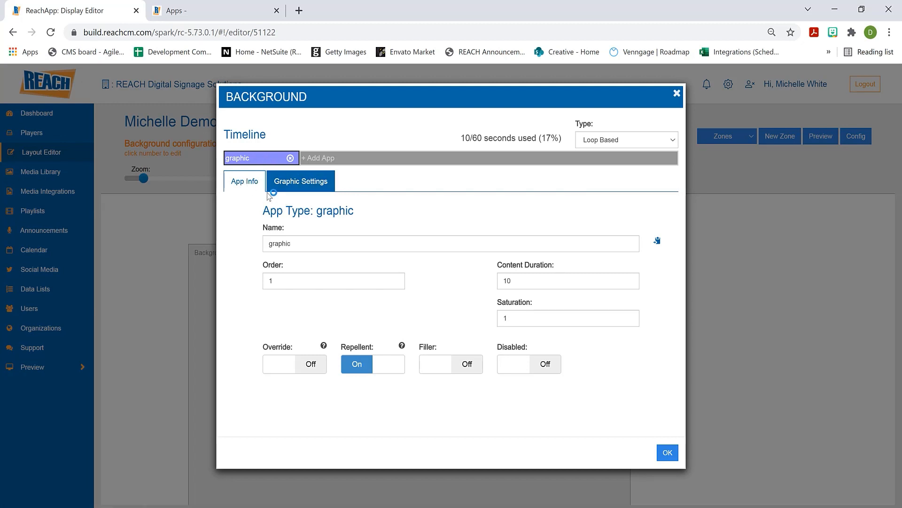
# - Upload the desktop image preview-155299-XXo9jQbrzt-high_0000.jpg as the Background zone's graphic and save the zone
pyautogui.click(304, 187)
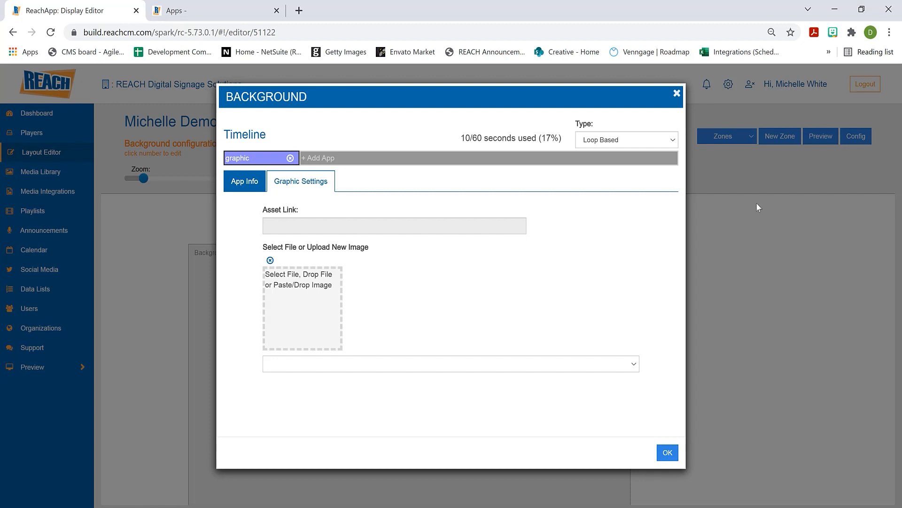
pyautogui.moveTo(760, 17); pyautogui.dragTo(481, 26)
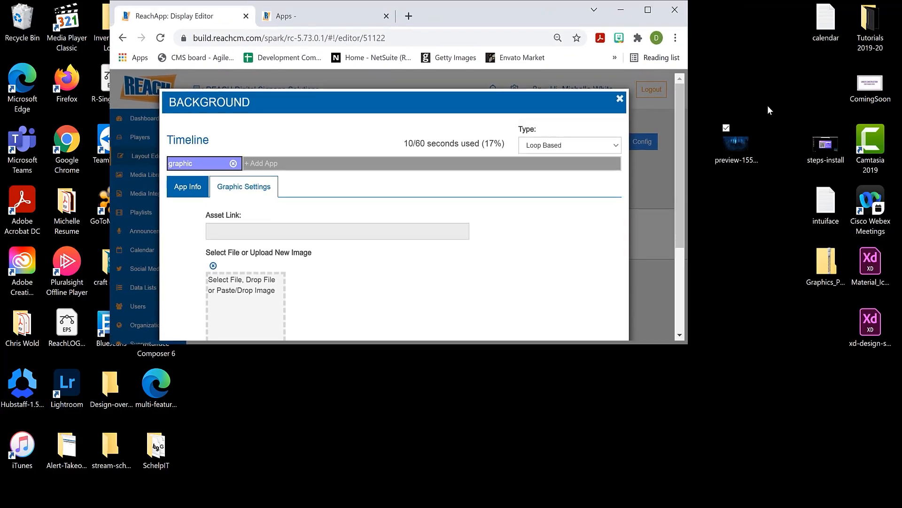
pyautogui.moveTo(736, 144); pyautogui.dragTo(261, 310)
pyautogui.press('super+Up')
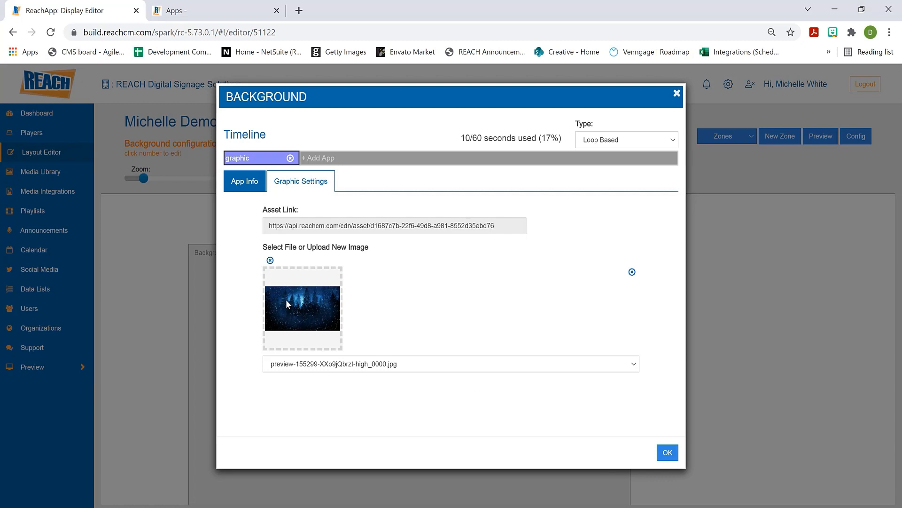
pyautogui.click(668, 453)
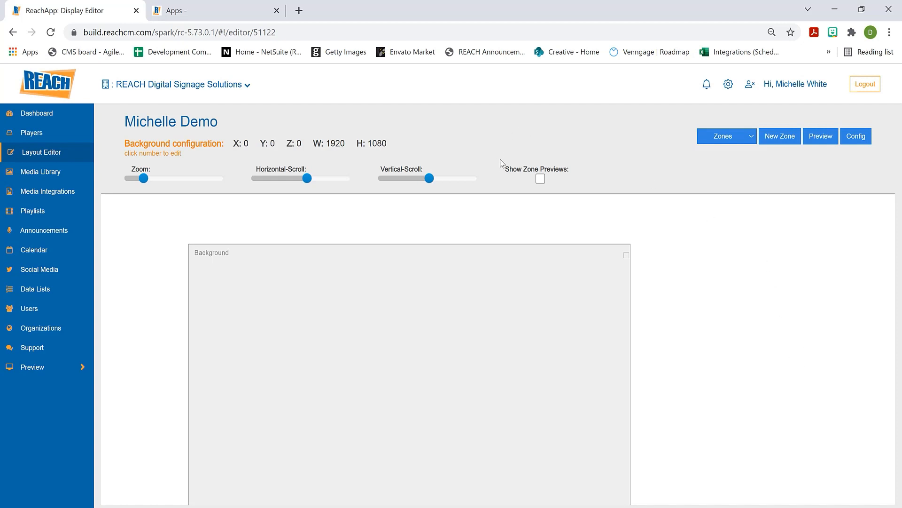
# - Show zone previews on the layout canvas and review the Background zone's graphic app settings
pyautogui.click(540, 179)
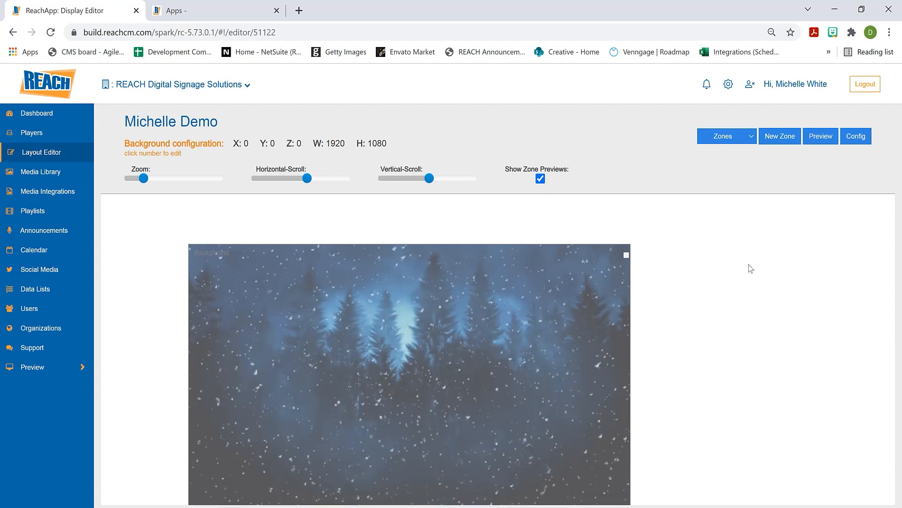
pyautogui.moveTo(574, 292)
pyautogui.doubleClick(370, 296)
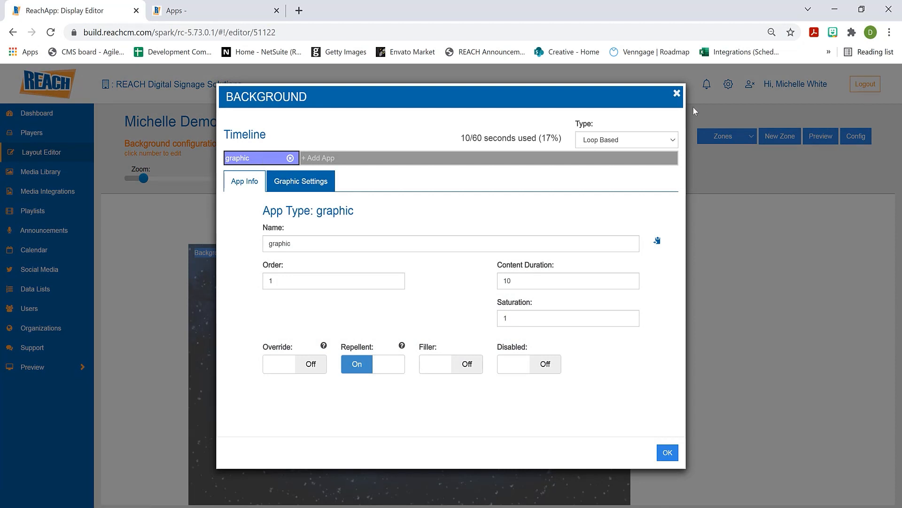
pyautogui.click(676, 93)
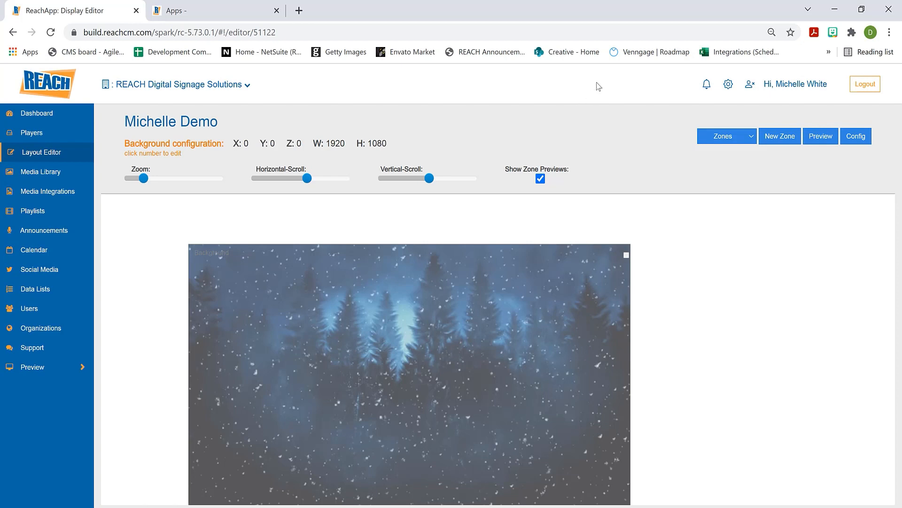
# - Create a zone named Time and Date with a width of 100 and a height of 100
pyautogui.click(789, 146)
pyautogui.click(479, 137)
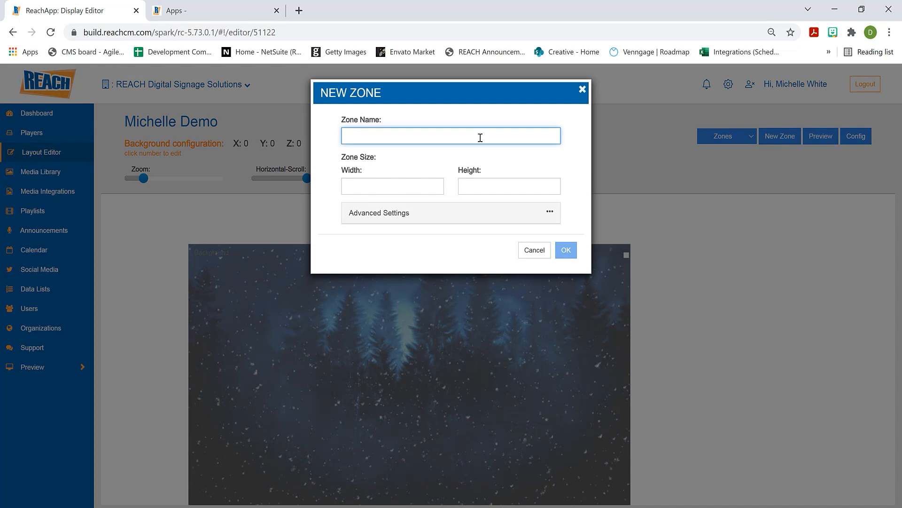
pyautogui.write('Time and Date')
pyautogui.click(376, 185)
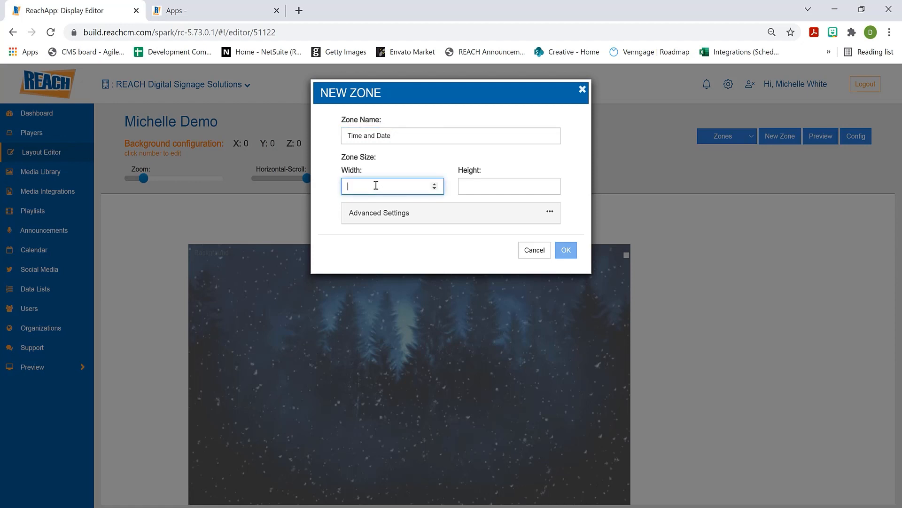
pyautogui.write('100')
pyautogui.press('Tab')
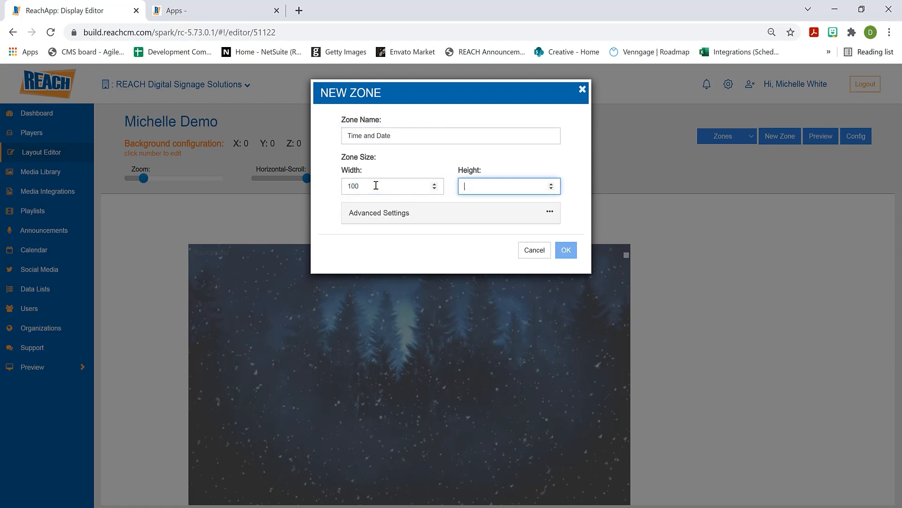
pyautogui.write('100')
pyautogui.click(569, 253)
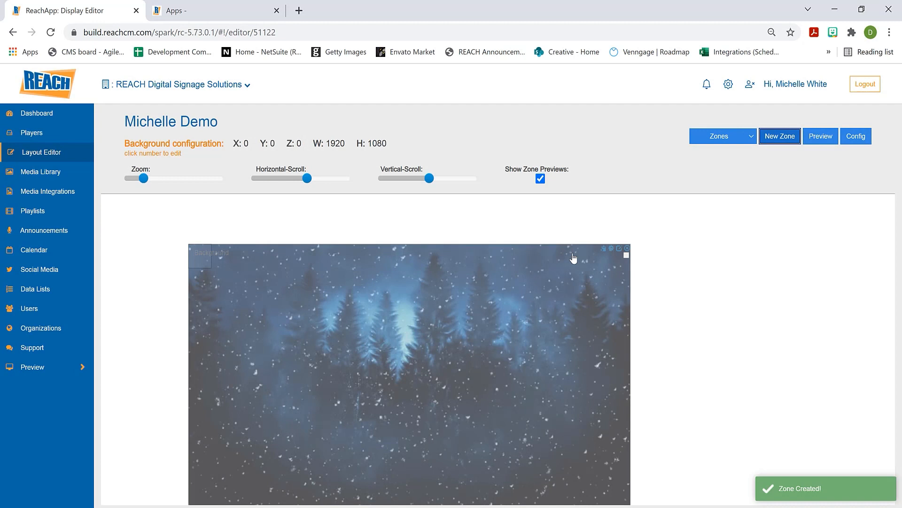
# - Try to select and reposition the small Time and Date zone directly on the canvas
pyautogui.click(206, 265)
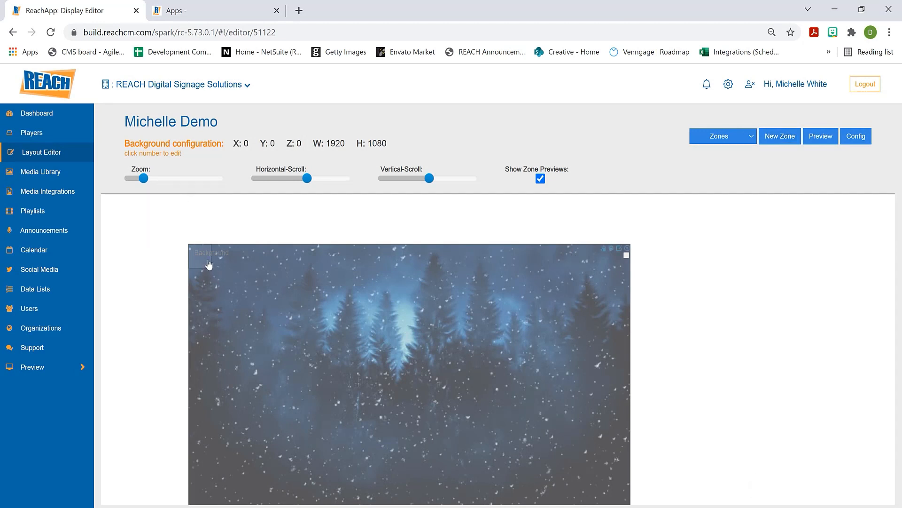
pyautogui.moveTo(207, 260); pyautogui.dragTo(262, 272)
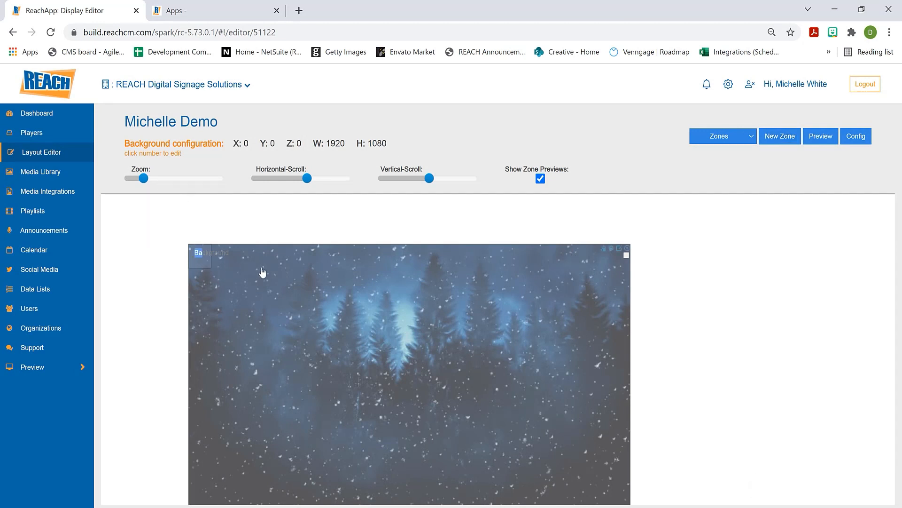
pyautogui.click(208, 263)
# - Select the Time and Date zone, enlarge it to about 1271 x 492 and move it to about X 196, Y 76
pyautogui.click(723, 140)
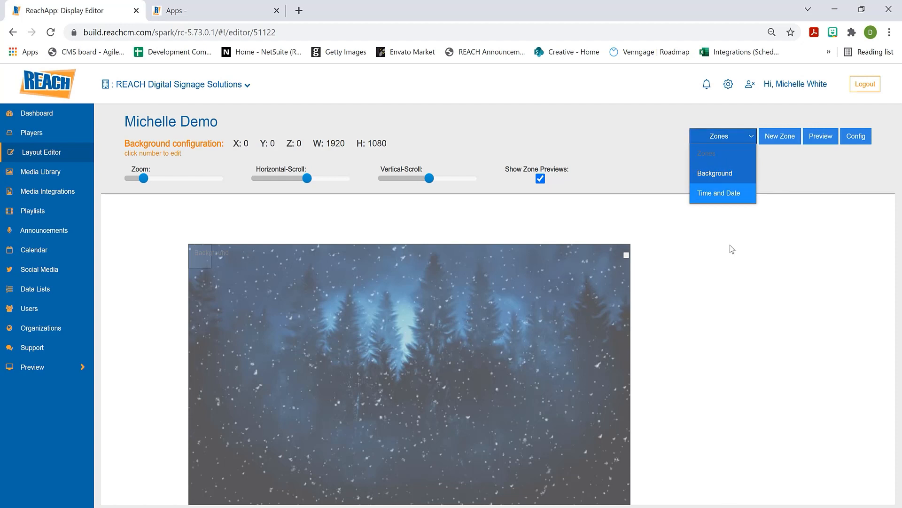
pyautogui.click(708, 190)
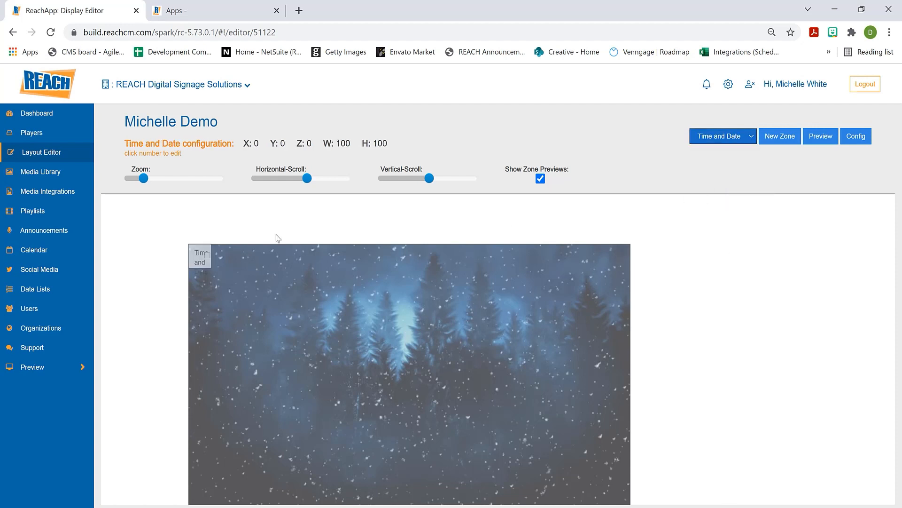
pyautogui.moveTo(210, 267); pyautogui.dragTo(329, 324)
pyautogui.moveTo(249, 260); pyautogui.dragTo(318, 312)
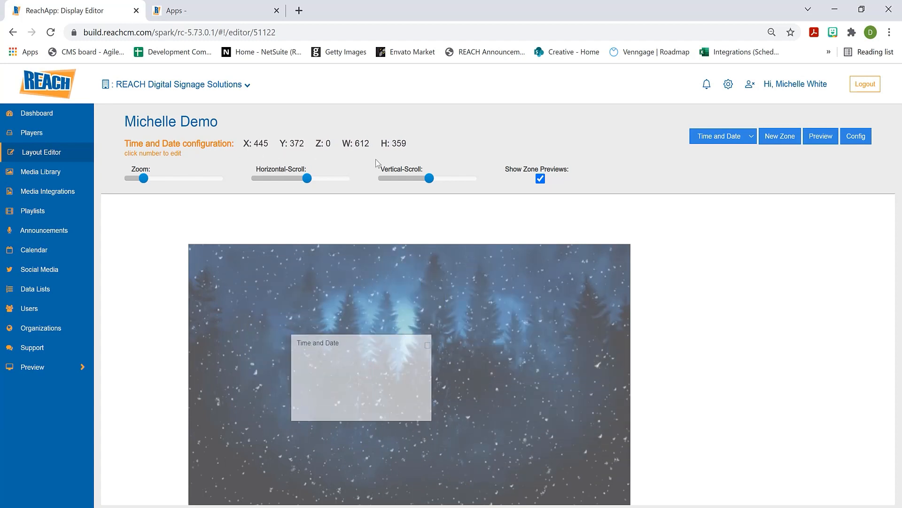
pyautogui.moveTo(343, 359); pyautogui.dragTo(331, 297)
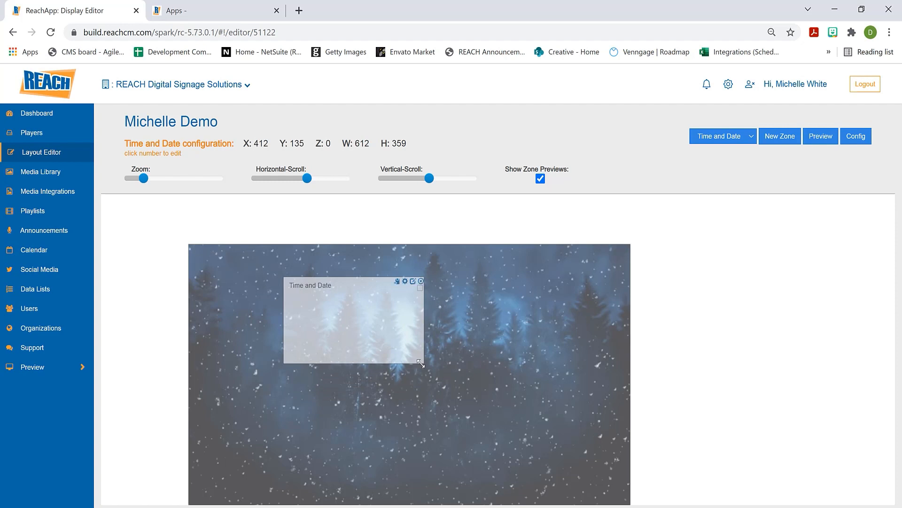
pyautogui.moveTo(420, 363); pyautogui.dragTo(575, 399)
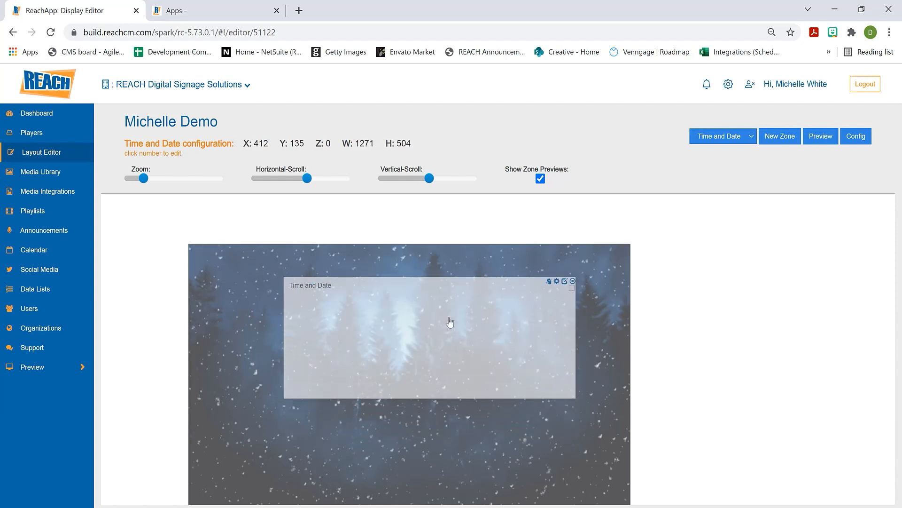
pyautogui.moveTo(400, 278)
pyautogui.mouseDown()
pyautogui.moveTo(403, 261)
pyautogui.moveTo(403, 292)
pyautogui.moveTo(403, 281)
pyautogui.mouseUp()
pyautogui.moveTo(412, 330); pyautogui.dragTo(362, 313)
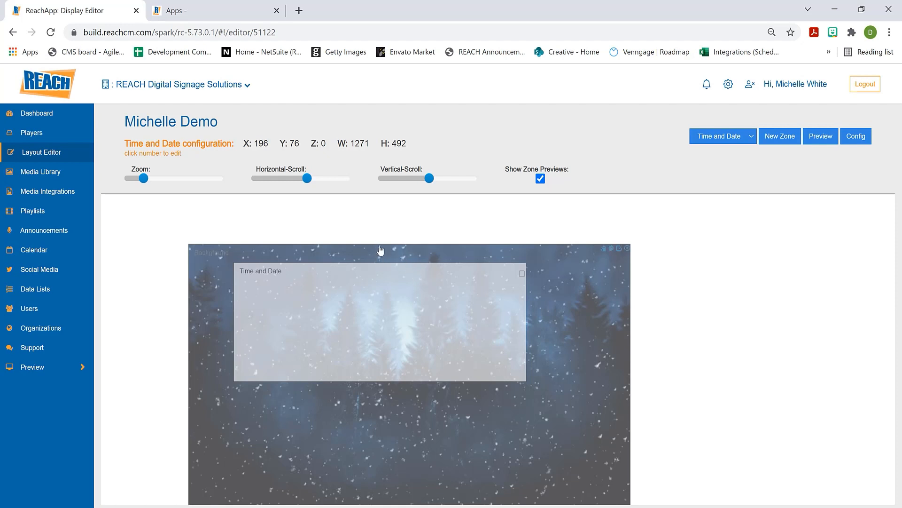
# - Set the Time and Date zone's Z value to 1
pyautogui.click(323, 144)
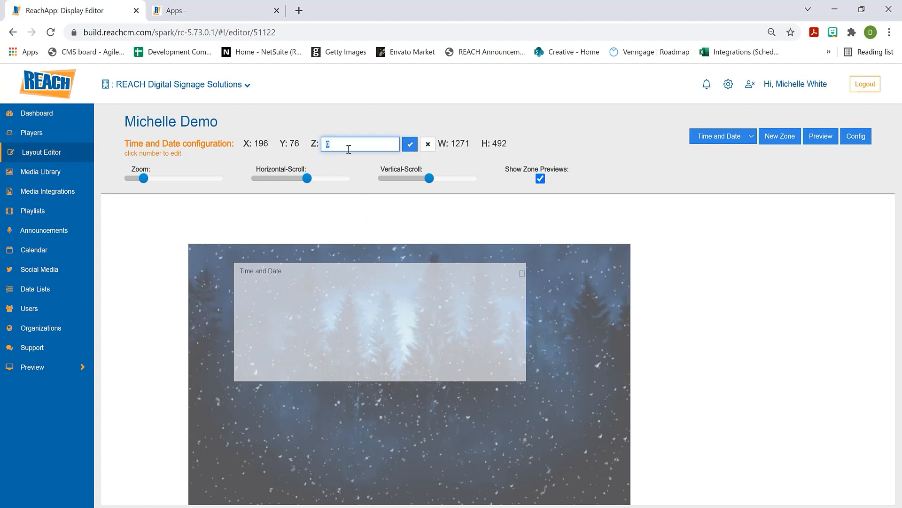
pyautogui.write('1')
pyautogui.click(411, 144)
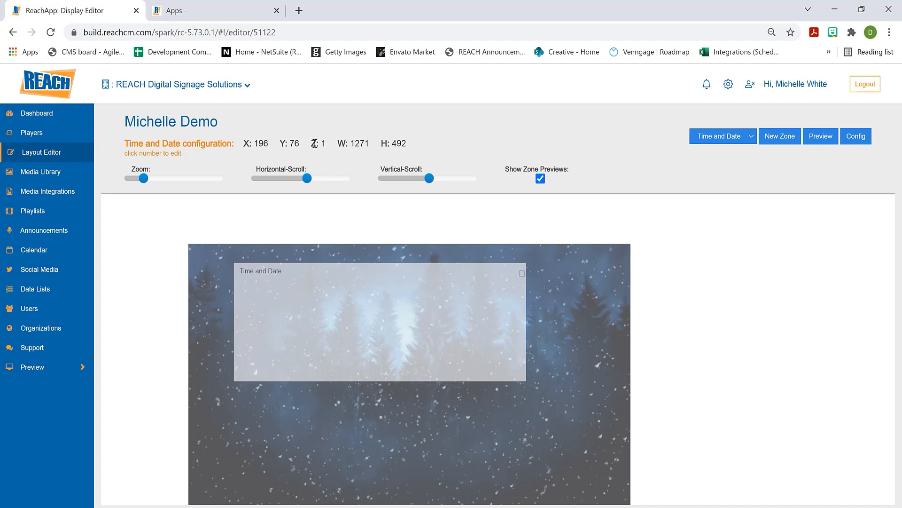
# - Move the Time and Date zone on the canvas to about X 329, Y 142
pyautogui.moveTo(365, 312); pyautogui.dragTo(362, 325)
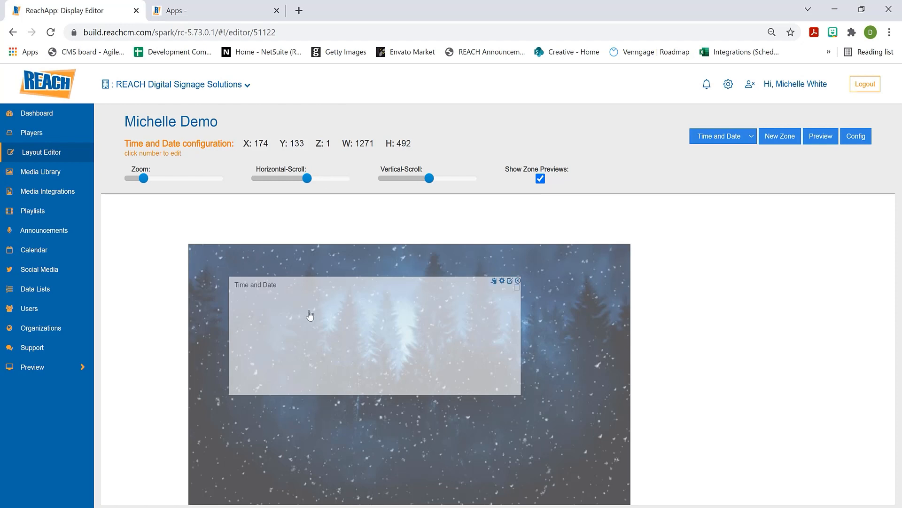
pyautogui.moveTo(311, 315)
pyautogui.mouseDown()
pyautogui.moveTo(338, 308)
pyautogui.moveTo(322, 315)
pyautogui.mouseUp()
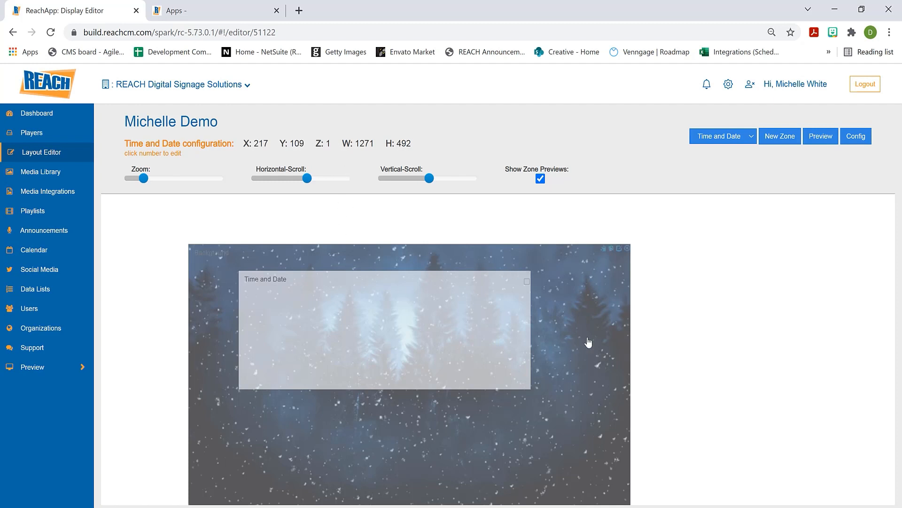
pyautogui.moveTo(461, 328); pyautogui.dragTo(487, 338)
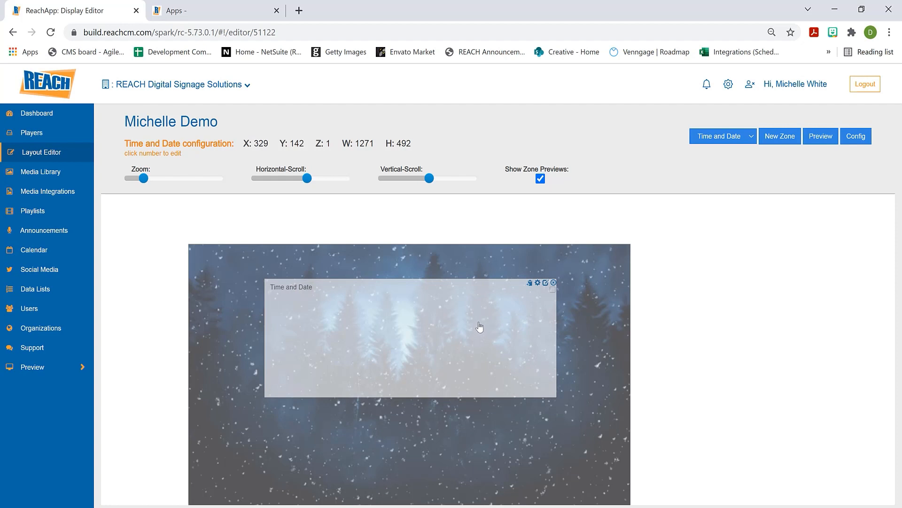
# - Open the Time and Date zone's timeline, browse the app library categories and add the basic Time and Date app
pyautogui.doubleClick(471, 318)
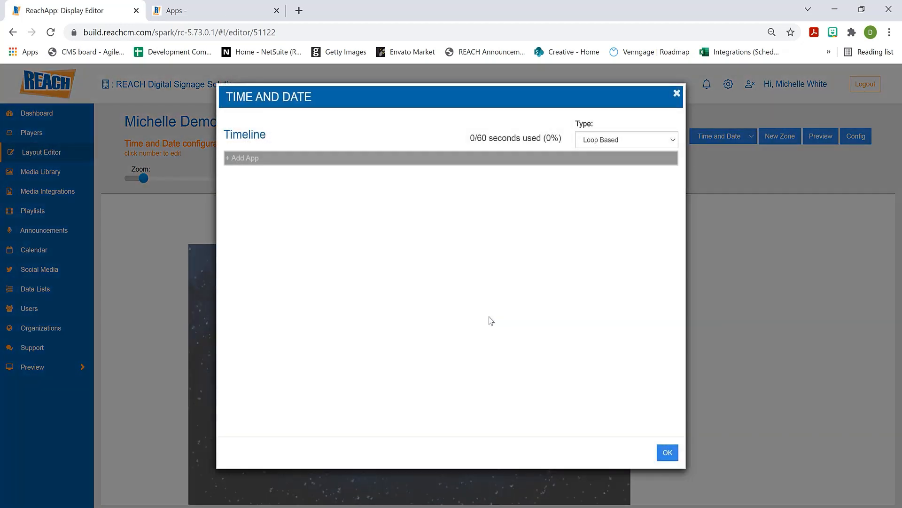
pyautogui.click(264, 158)
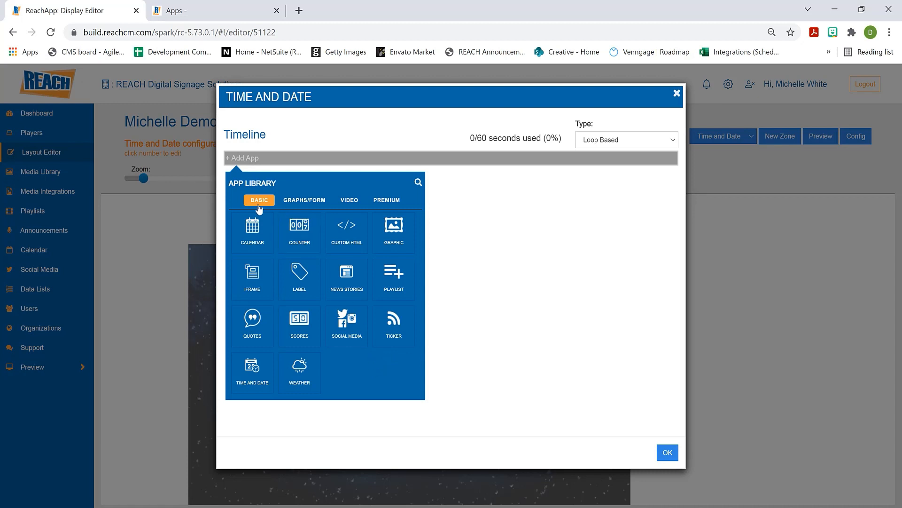
pyautogui.click(312, 201)
pyautogui.click(346, 205)
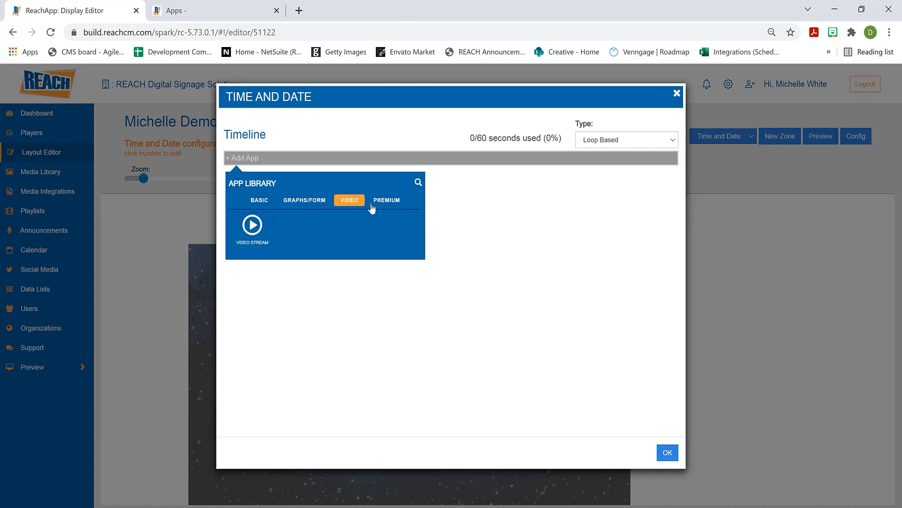
pyautogui.click(385, 201)
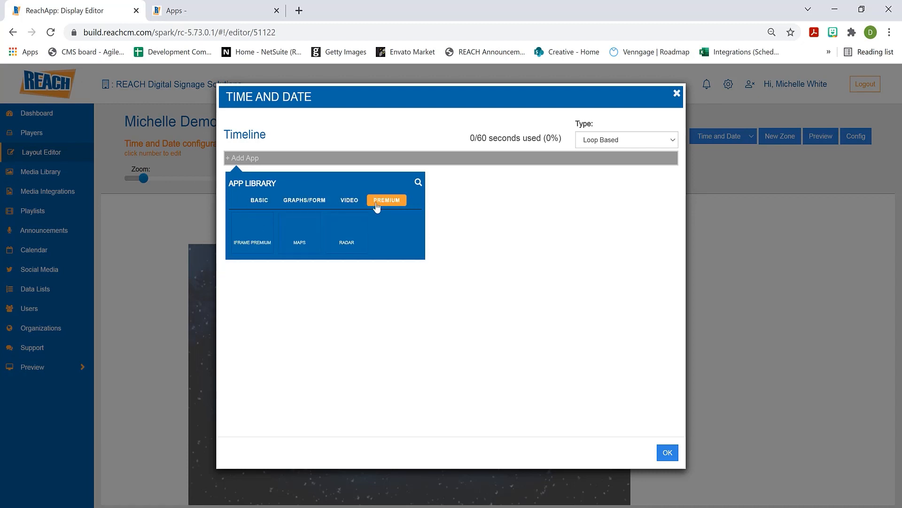
pyautogui.click(262, 199)
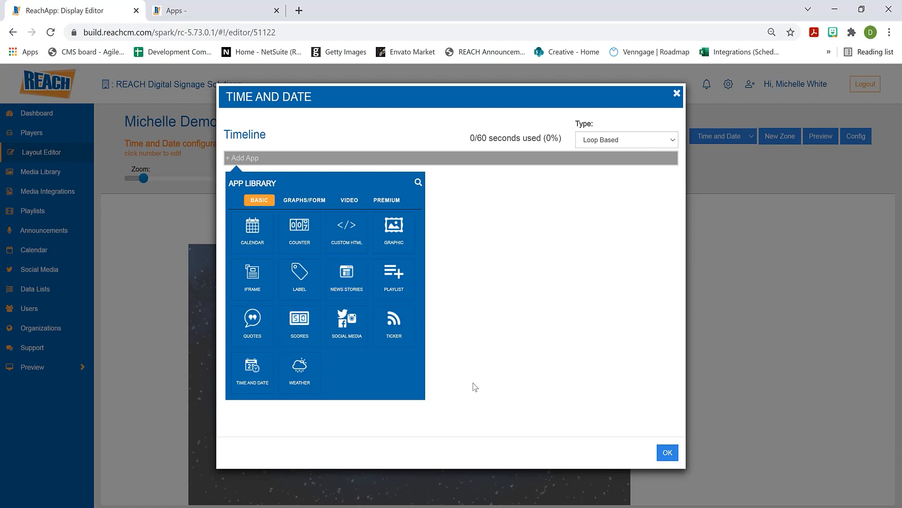
pyautogui.click(261, 369)
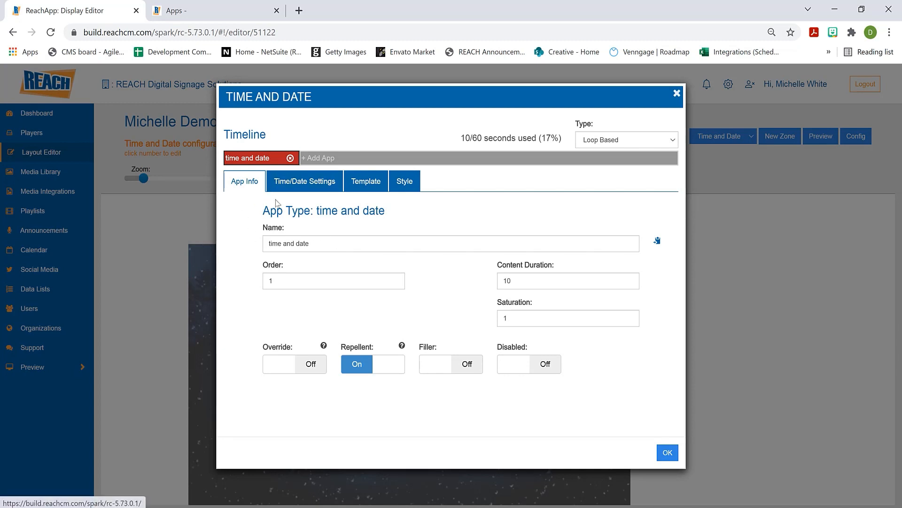
# - Set the app's clock type to Digital and its time zone to Central Time (US & Canada)
pyautogui.click(296, 184)
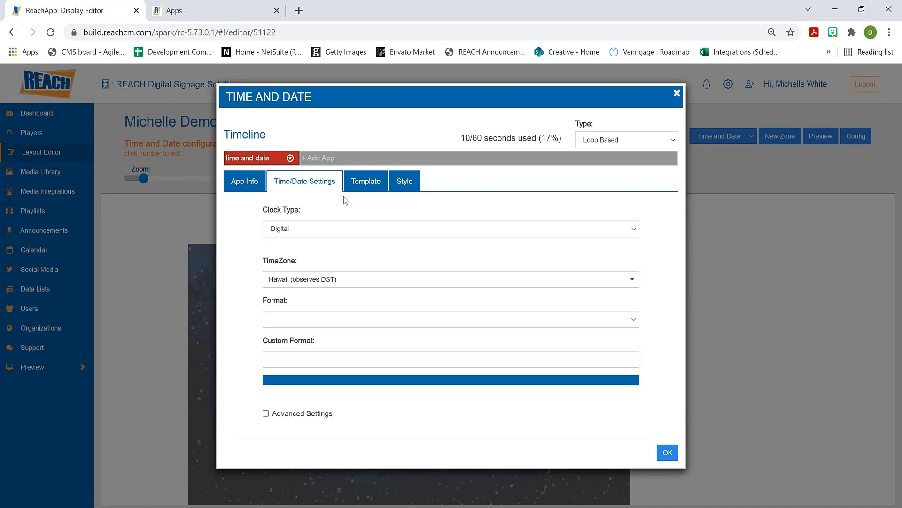
pyautogui.click(299, 228)
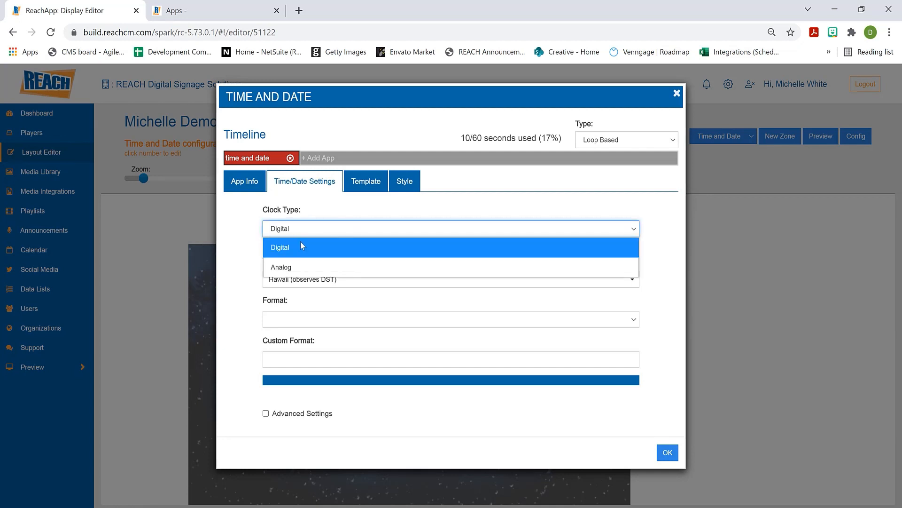
pyautogui.click(300, 245)
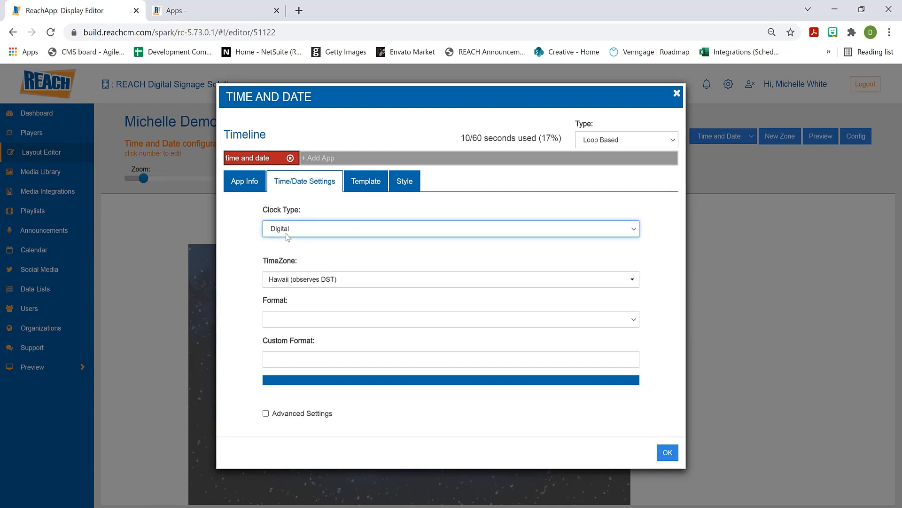
pyautogui.click(337, 280)
pyautogui.scroll(-2, 327, 339)
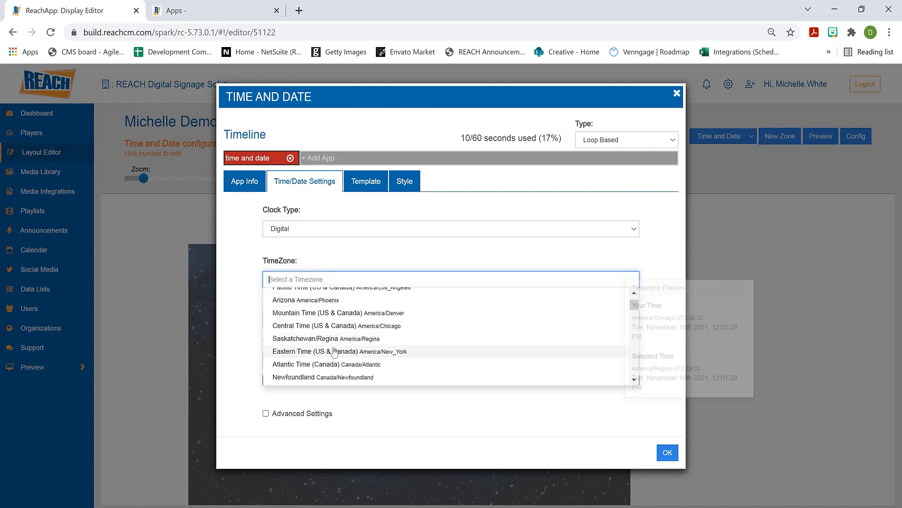
pyautogui.click(310, 326)
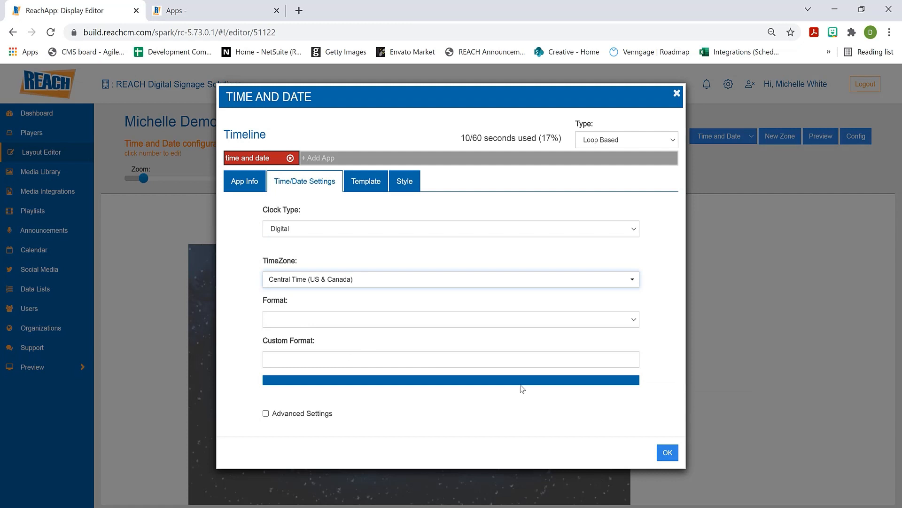
# - Try the Day Month Date, Year format for the clock and settle on Month Day, Year - Time
pyautogui.click(343, 320)
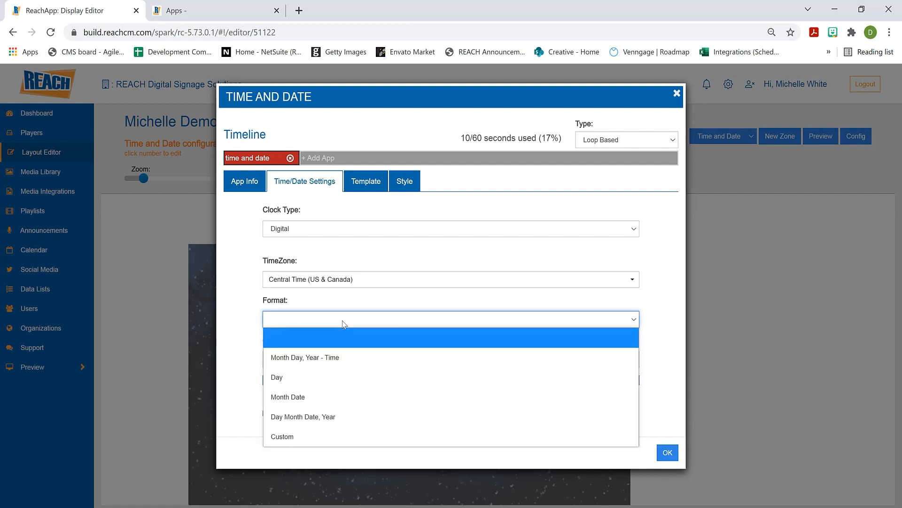
pyautogui.click(336, 358)
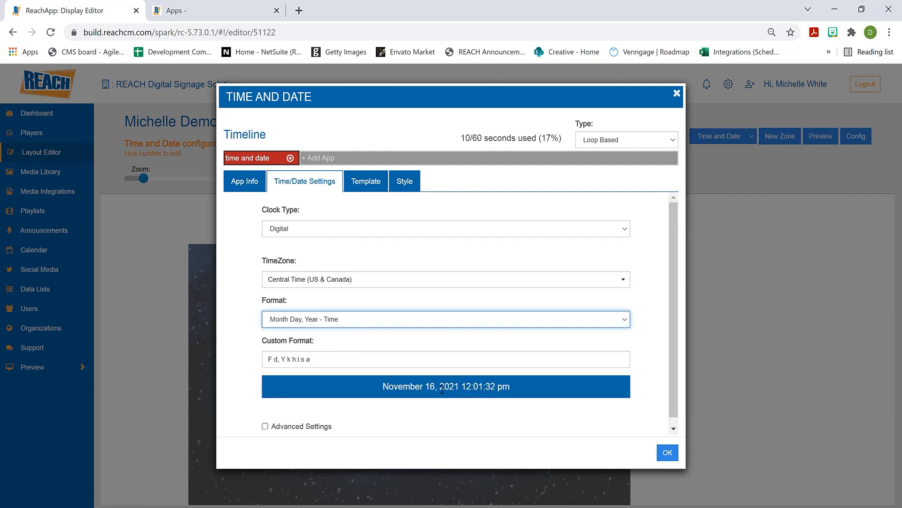
pyautogui.click(343, 322)
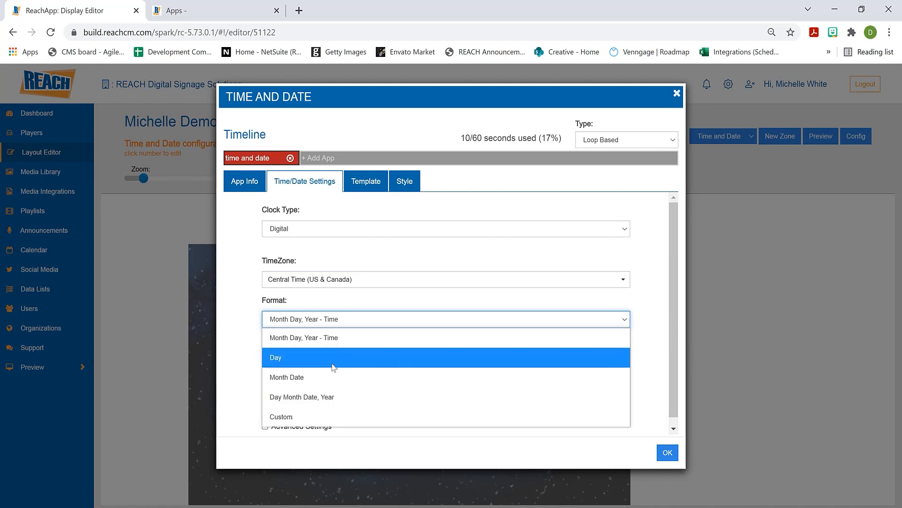
pyautogui.click(340, 396)
pyautogui.click(339, 319)
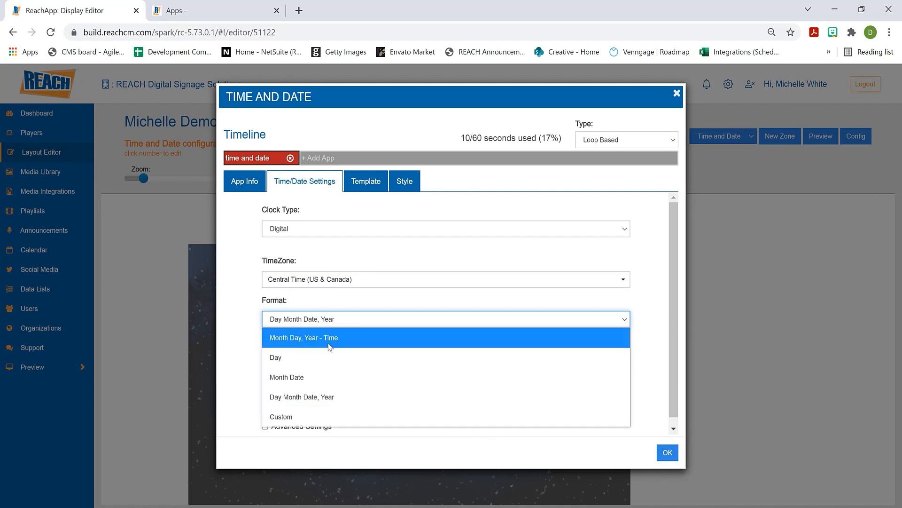
pyautogui.click(330, 347)
# - Change the clock's custom format to "F d - k g:ia", dropping the year and seconds, and check the preset format list
pyautogui.click(322, 361)
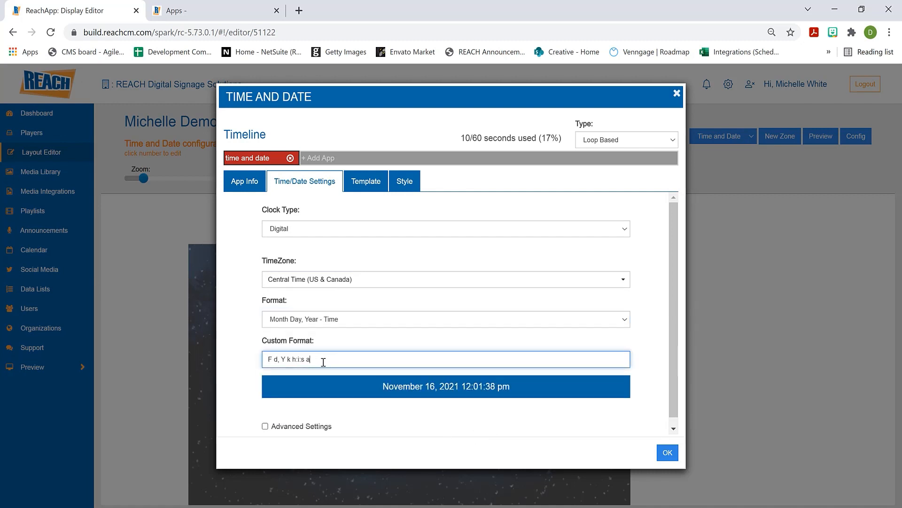
pyautogui.click(285, 359)
pyautogui.press('BackSpace')
pyautogui.press('BackSpace')
pyautogui.press('BackSpace')
pyautogui.write('-')
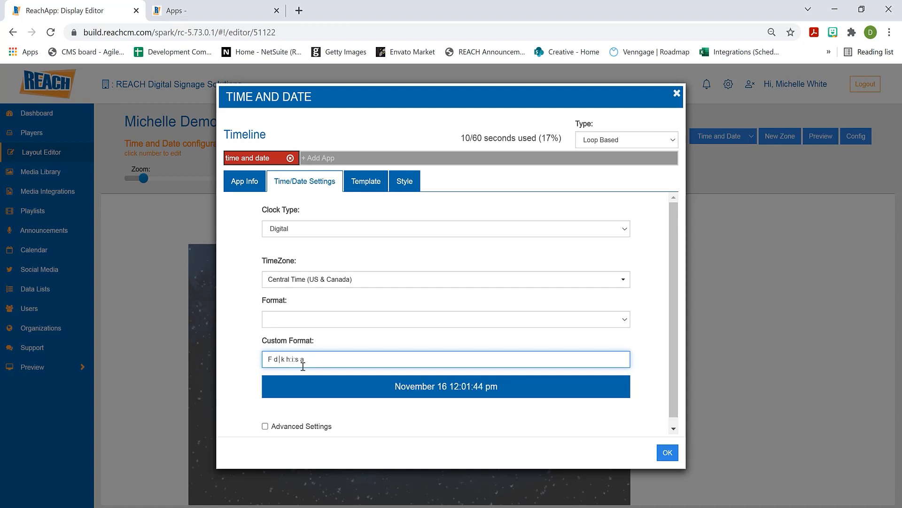
pyautogui.moveTo(308, 360); pyautogui.dragTo(290, 359)
pyautogui.write('h:i')
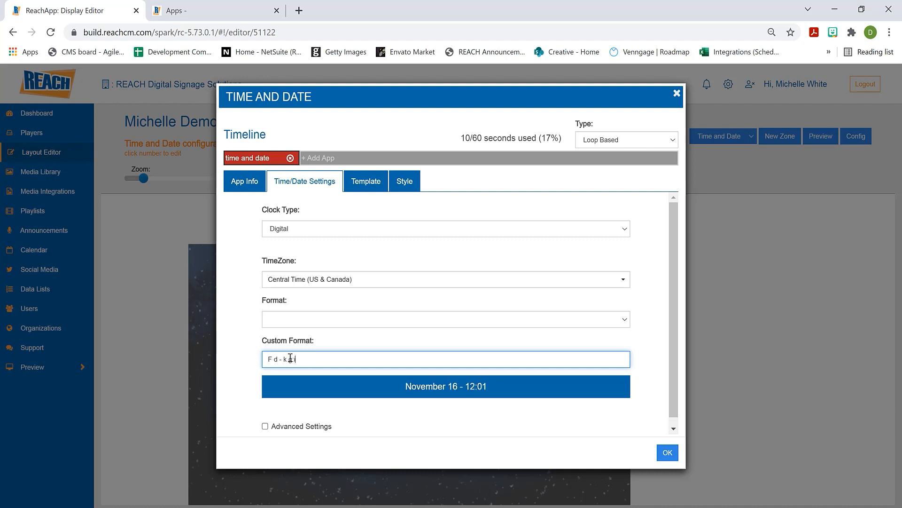
pyautogui.write('a')
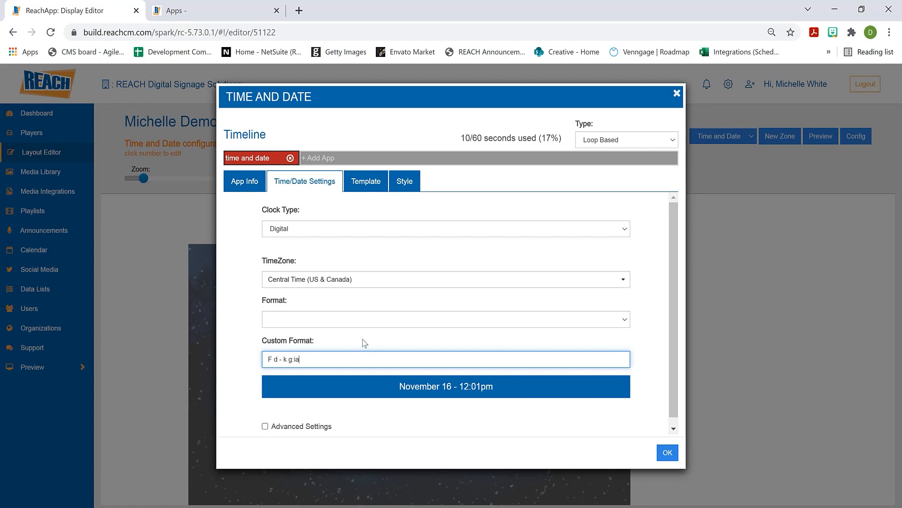
pyautogui.click(303, 320)
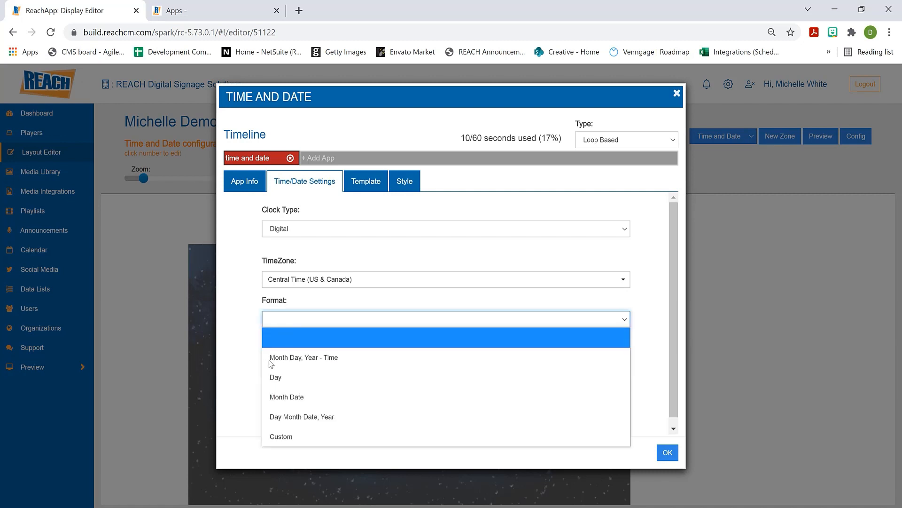
pyautogui.click(251, 340)
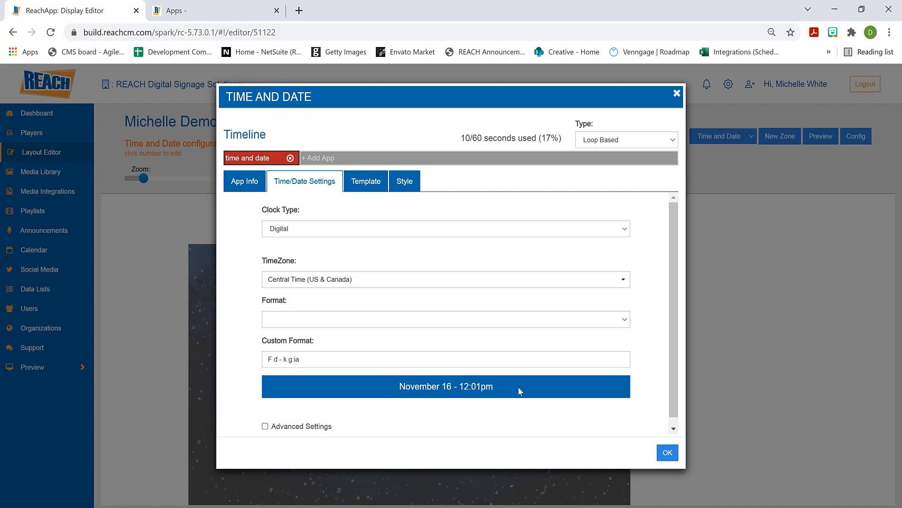
# - Review the time and date app's available templates and the library of apps that can be added to the timeline
pyautogui.click(371, 193)
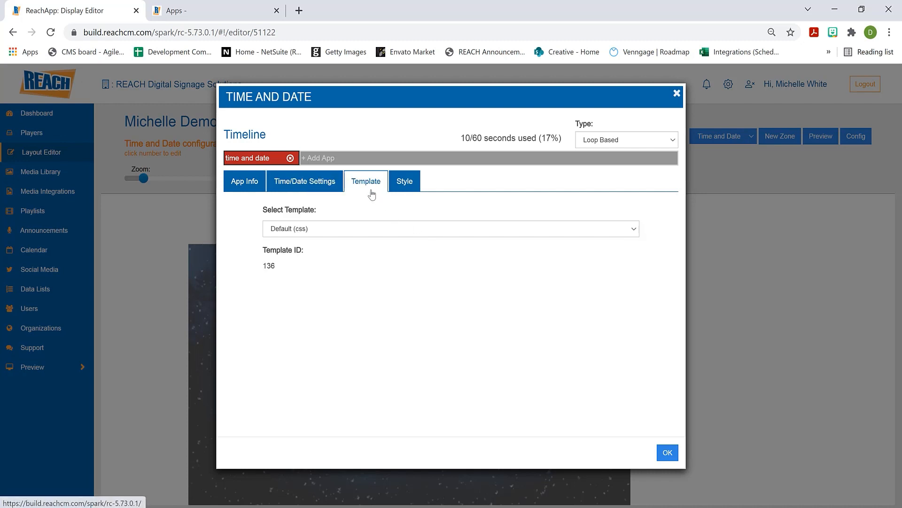
pyautogui.click(329, 231)
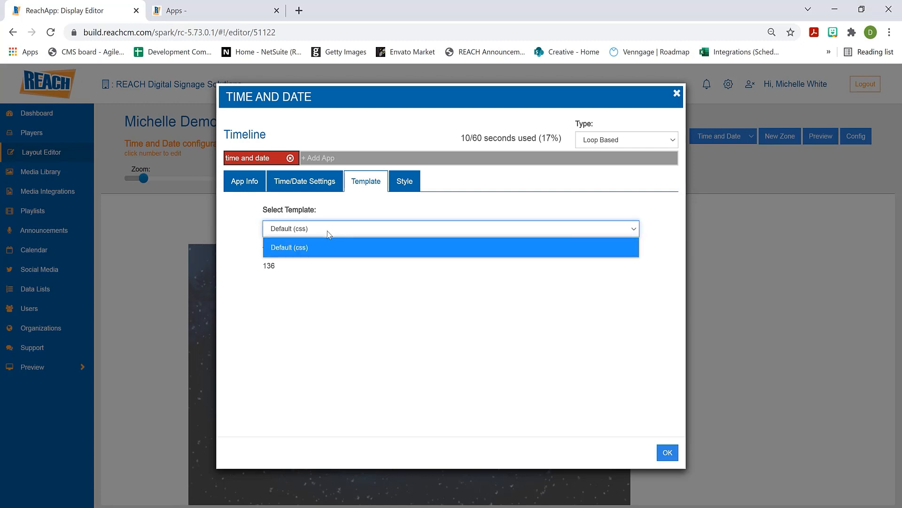
pyautogui.click(331, 217)
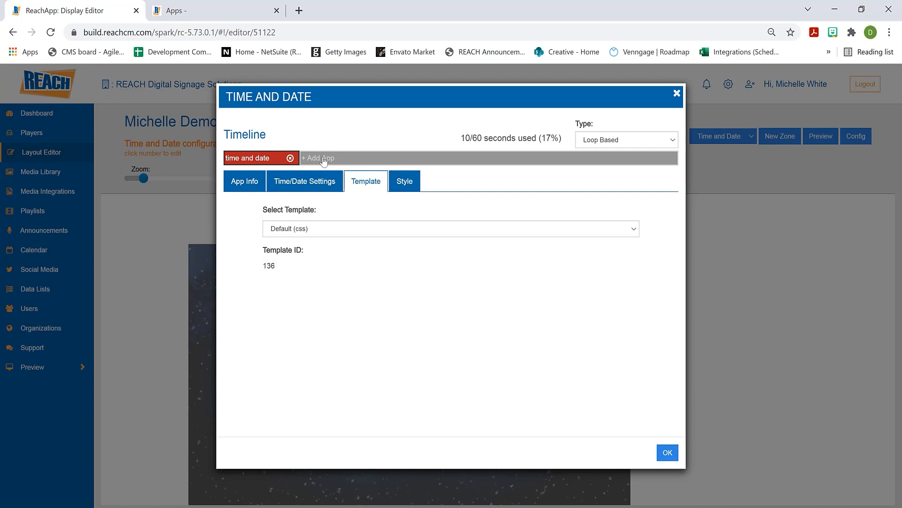
pyautogui.click(322, 159)
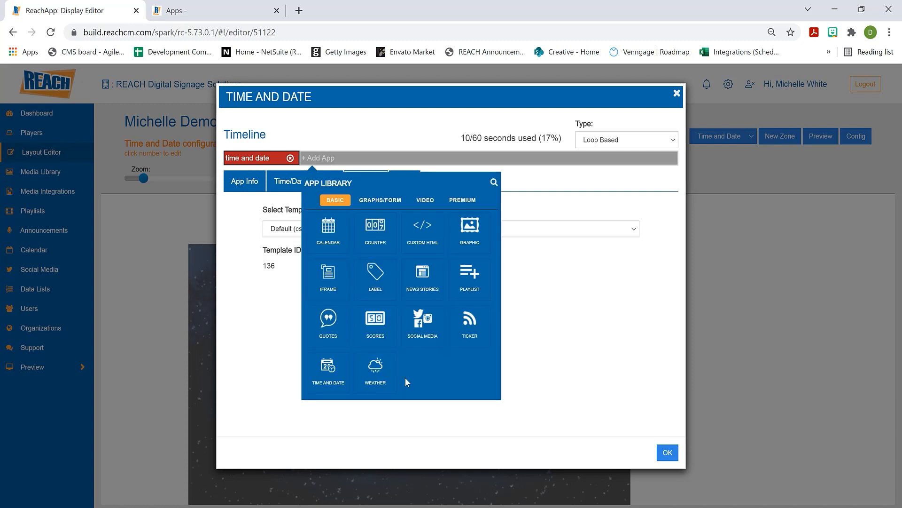
pyautogui.click(344, 144)
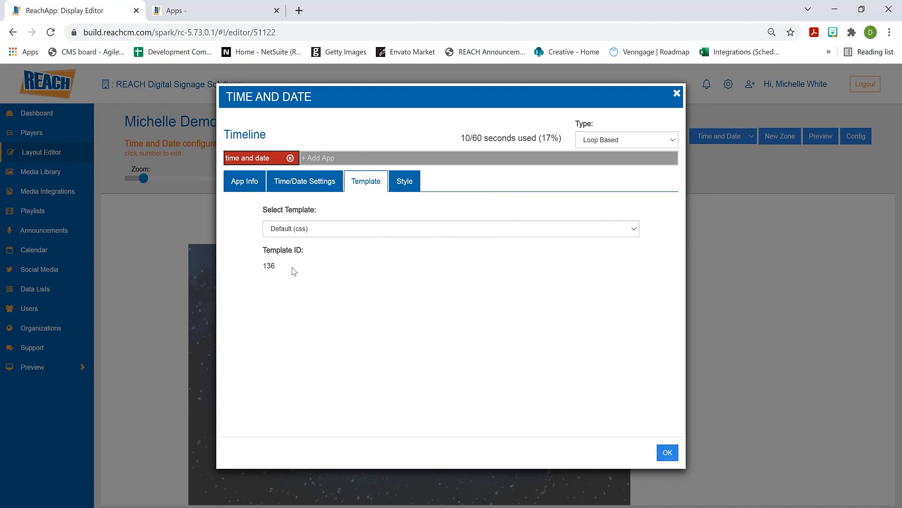
pyautogui.click(368, 231)
pyautogui.click(368, 231)
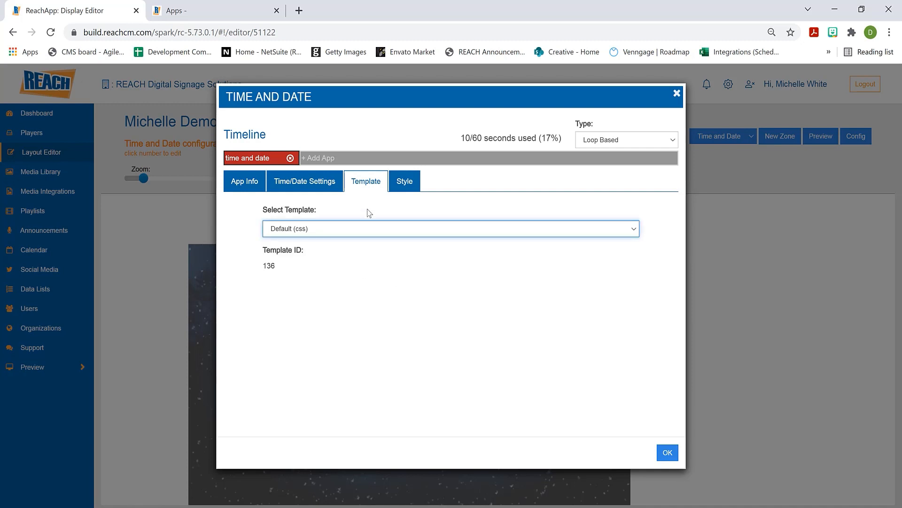
# - Review the style options for the Analog Clock element and select the Time & Date element
pyautogui.click(404, 194)
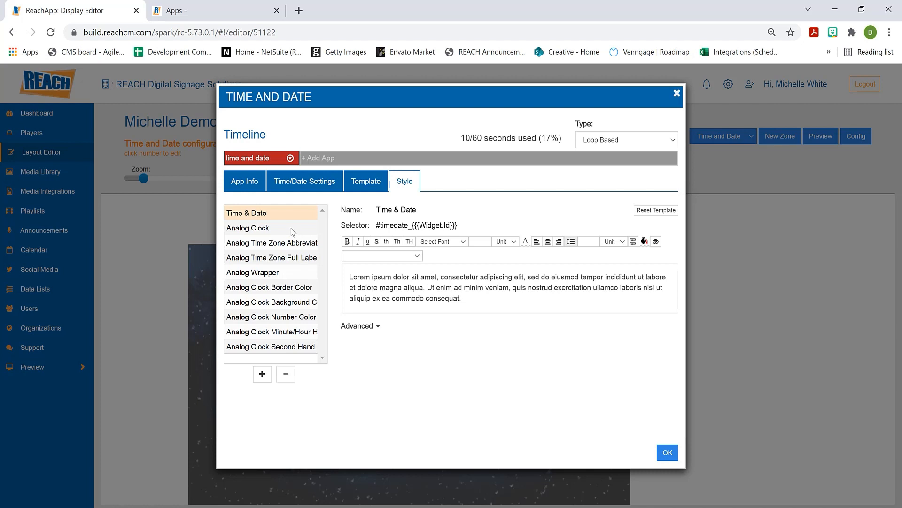
pyautogui.click(257, 230)
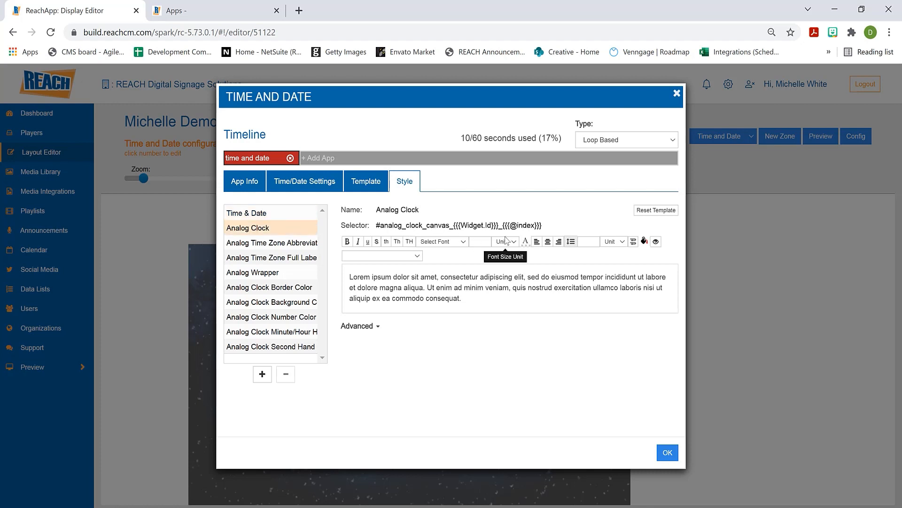
pyautogui.click(263, 215)
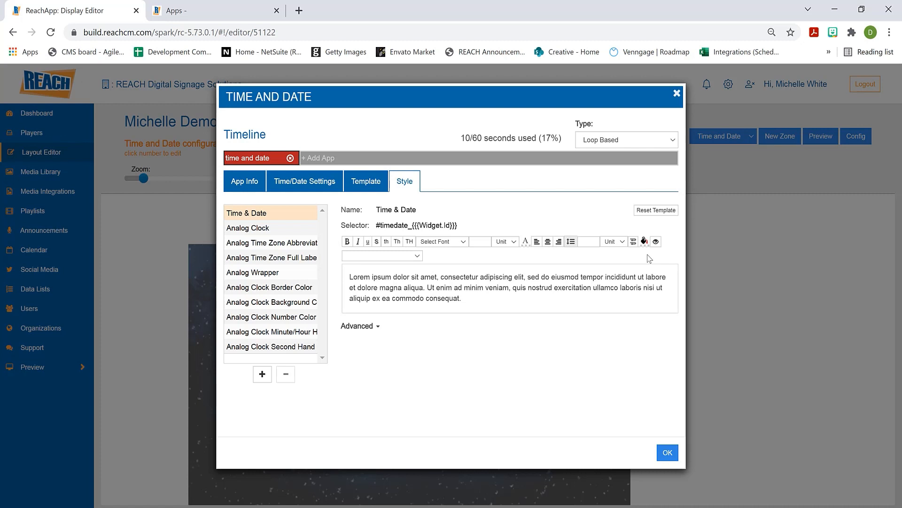
# - Style the Time & Date text as bold, uppercase Arial with a font size of 20
pyautogui.click(348, 242)
pyautogui.click(409, 241)
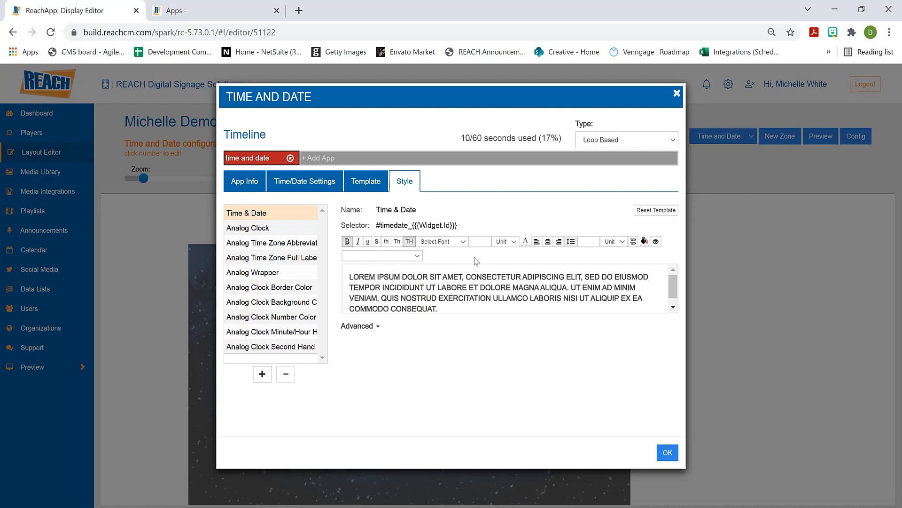
pyautogui.click(452, 244)
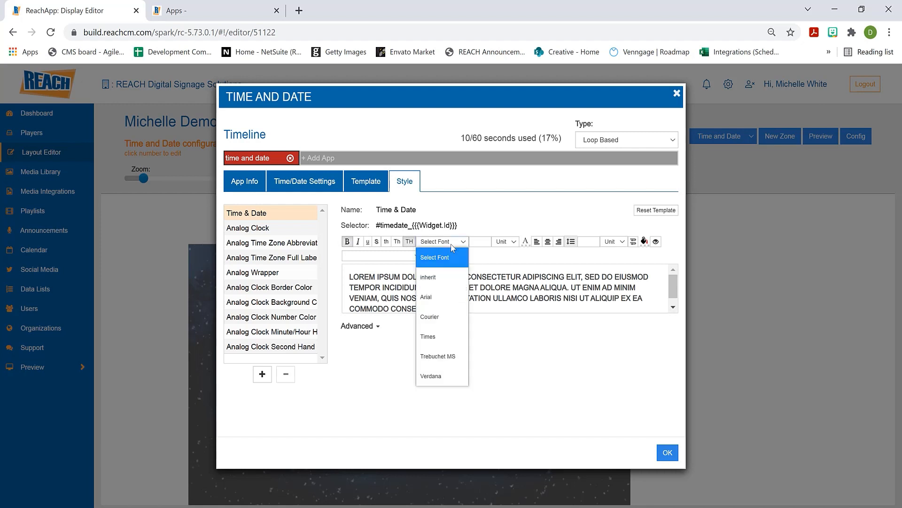
pyautogui.click(427, 298)
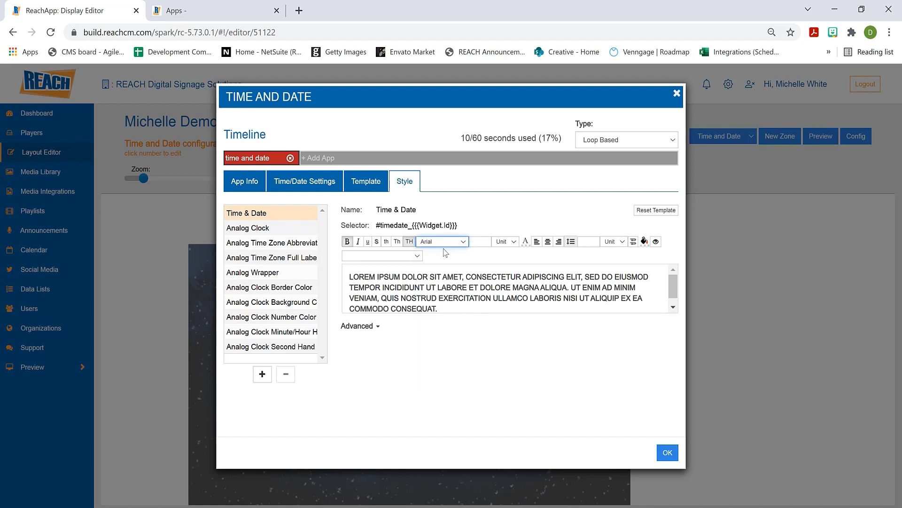
pyautogui.click(477, 239)
pyautogui.write('20')
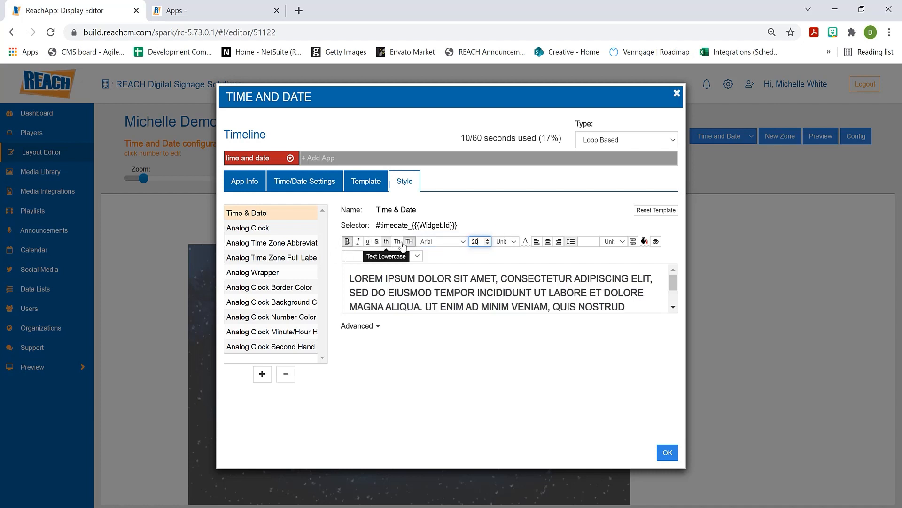
# - Colour the Time & Date text golden yellow, centre it, and apply the style changes
pyautogui.click(525, 241)
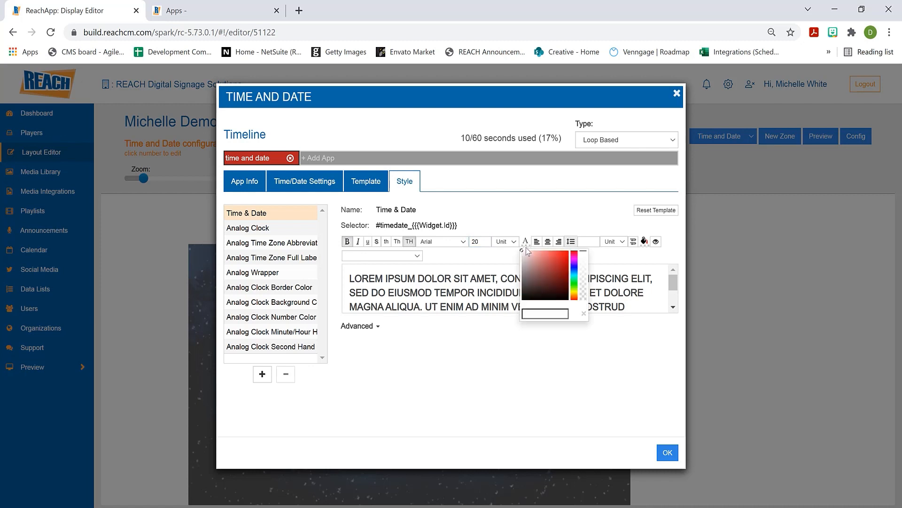
pyautogui.click(563, 255)
pyautogui.click(559, 261)
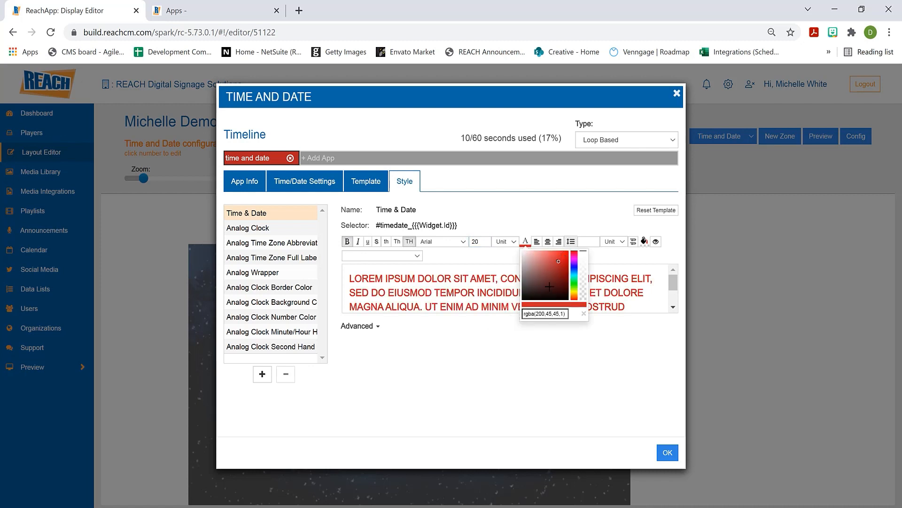
pyautogui.click(574, 289)
pyautogui.moveTo(558, 260); pyautogui.dragTo(563, 255)
pyautogui.click(552, 217)
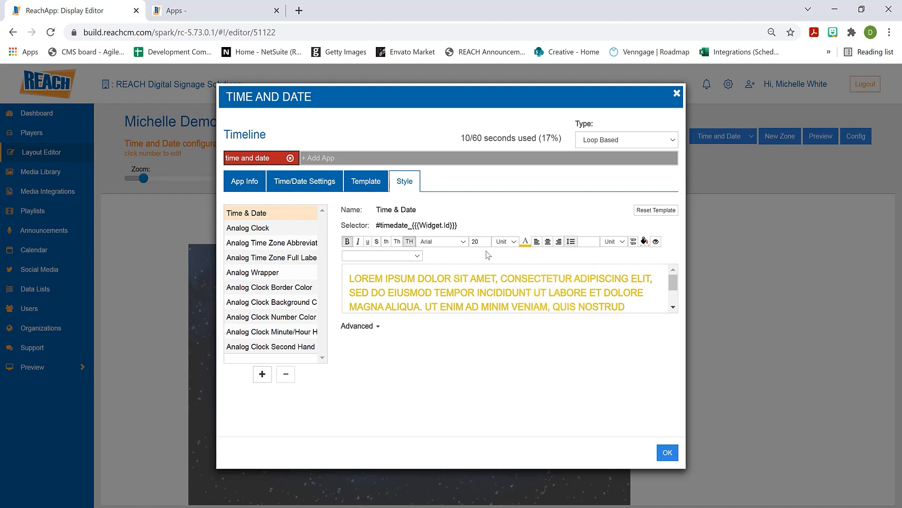
pyautogui.click(548, 244)
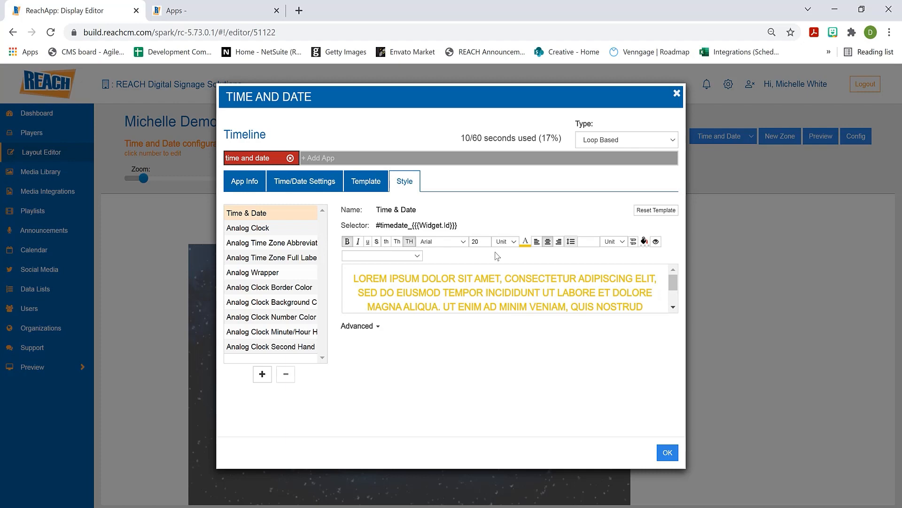
pyautogui.click(666, 453)
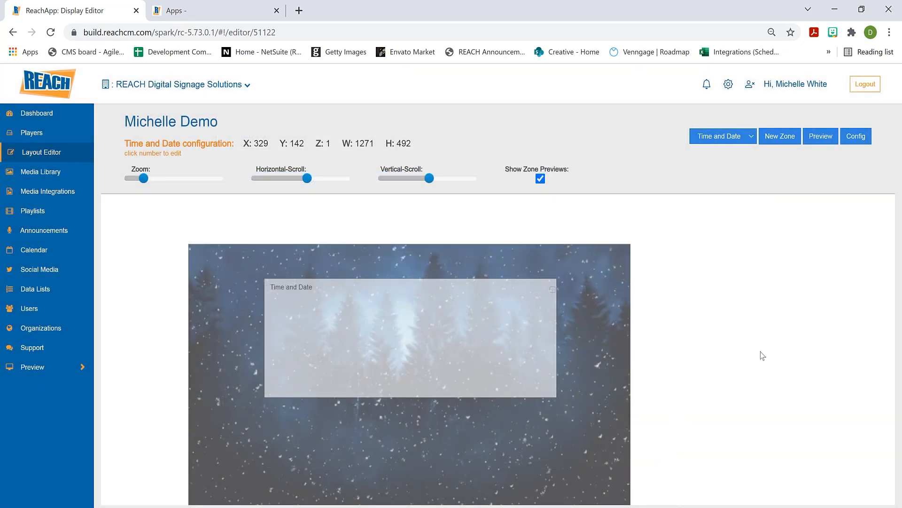
# - Preview the layout and place the Time and Date zone at about X 48, Y 40, sized about 451 x 246
pyautogui.click(818, 145)
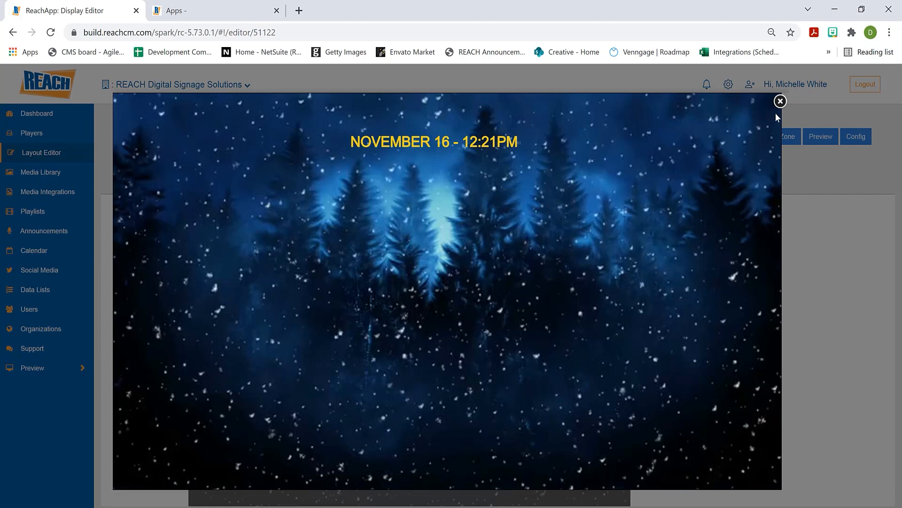
pyautogui.click(780, 101)
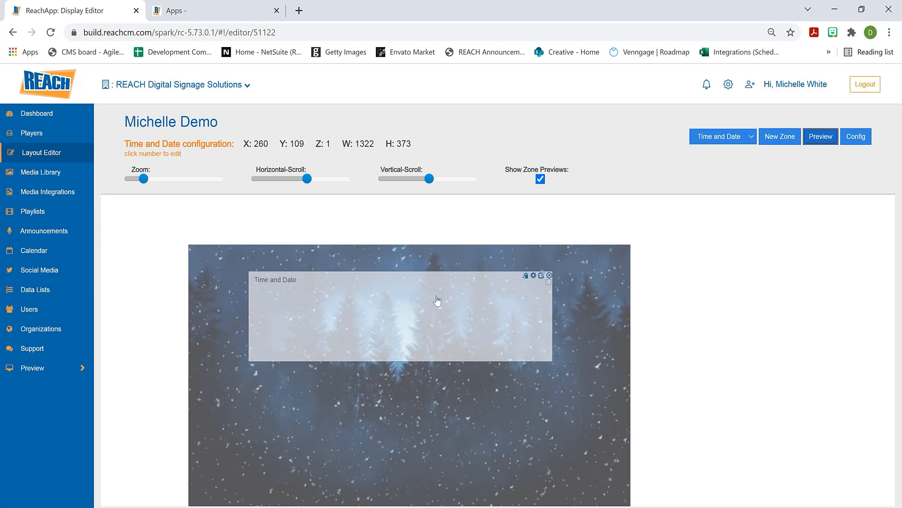
pyautogui.moveTo(437, 302)
pyautogui.mouseDown()
pyautogui.moveTo(429, 306)
pyautogui.moveTo(440, 299)
pyautogui.mouseUp()
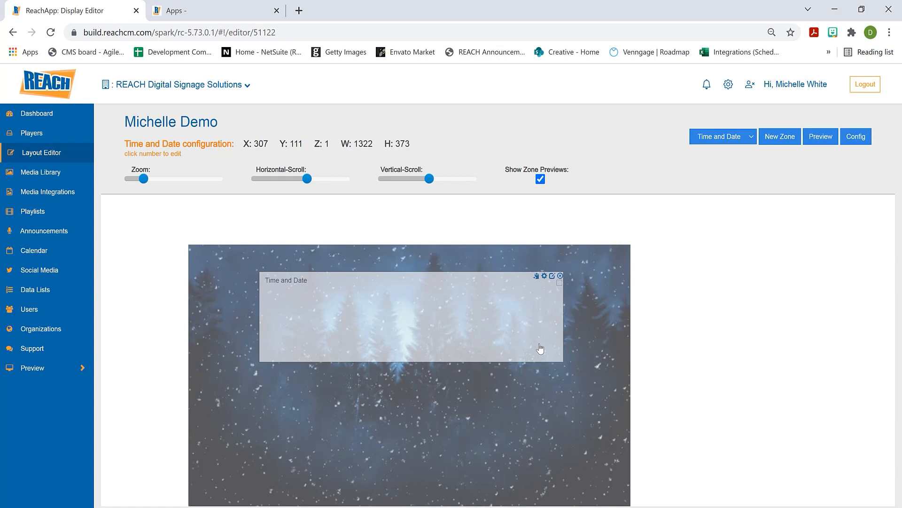
pyautogui.moveTo(562, 361); pyautogui.dragTo(262, 298)
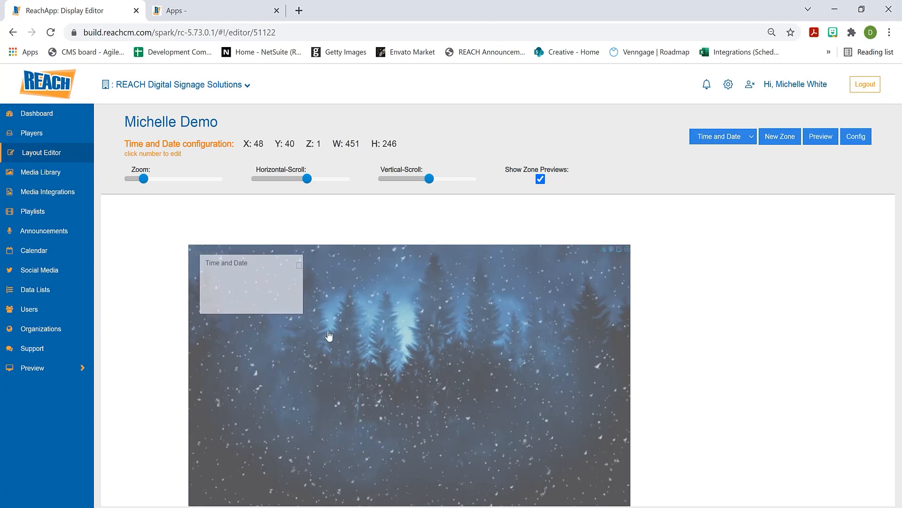
# - Give the Time & Date element an orange background colour in its style settings and apply it
pyautogui.doubleClick(283, 288)
pyautogui.click(409, 185)
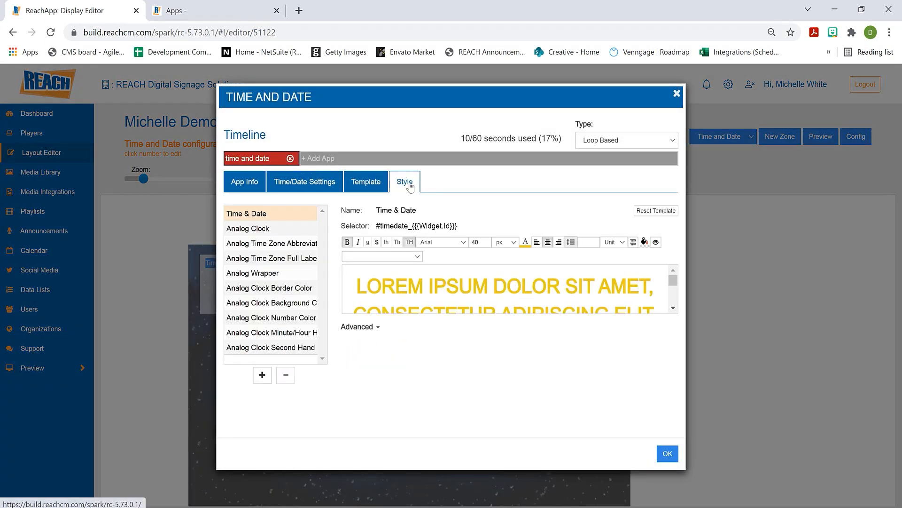
pyautogui.click(645, 243)
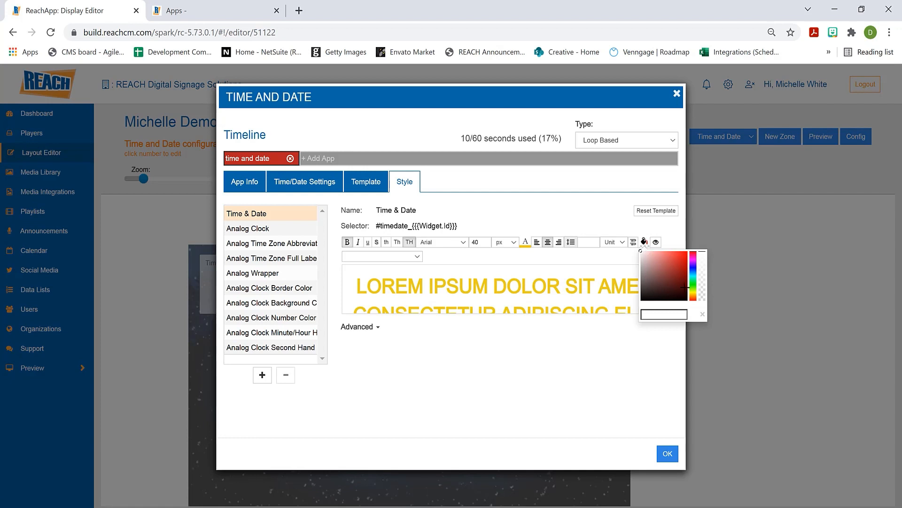
pyautogui.moveTo(692, 290)
pyautogui.mouseDown()
pyautogui.moveTo(693, 298)
pyautogui.moveTo(684, 260)
pyautogui.mouseUp()
pyautogui.moveTo(694, 295); pyautogui.dragTo(694, 295)
pyautogui.click(672, 412)
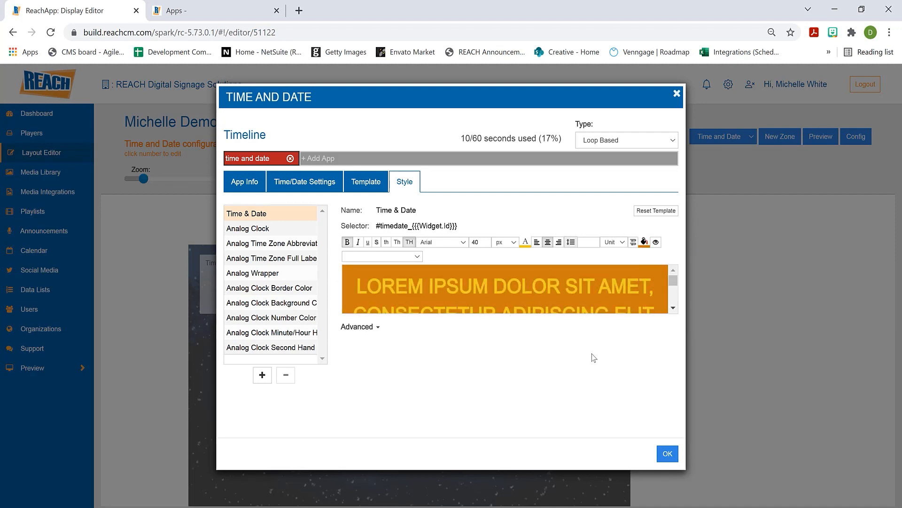
pyautogui.click(665, 457)
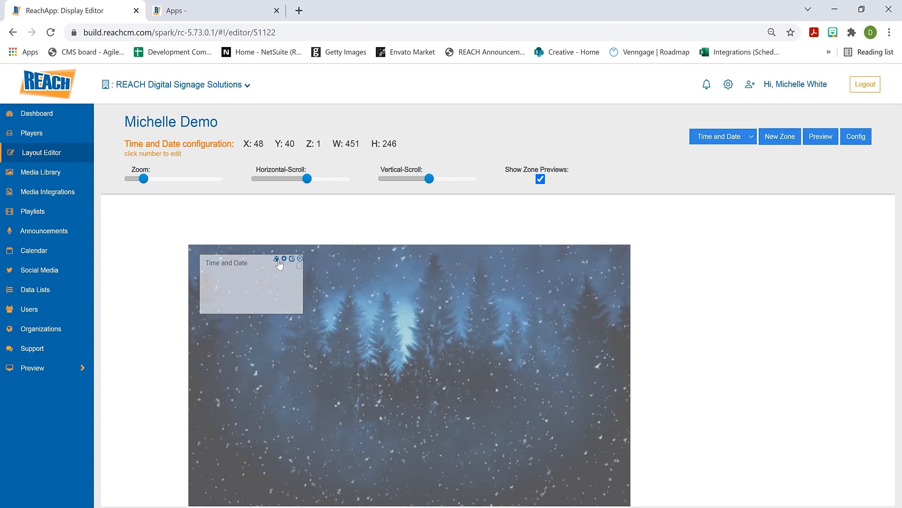
# - Copy the Time and Date zone to the clipboard and check both ways of opening its app editor
pyautogui.click(276, 260)
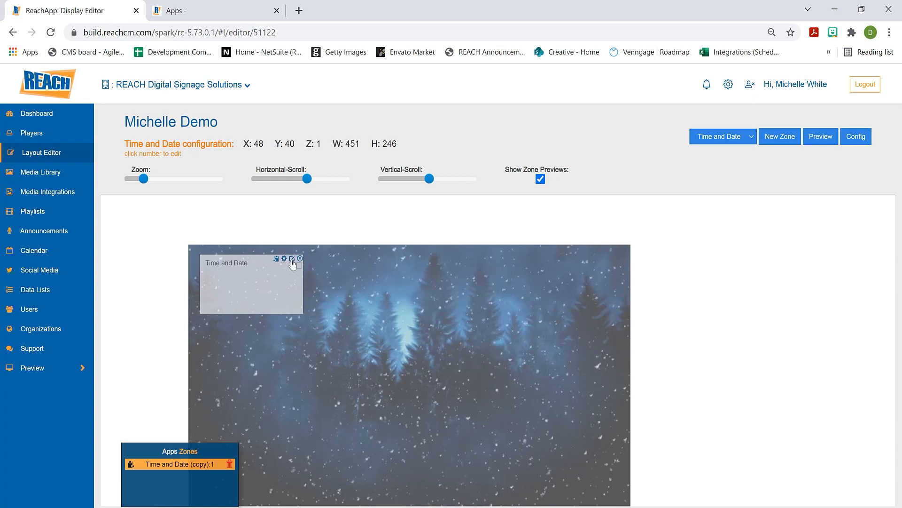
pyautogui.click(292, 259)
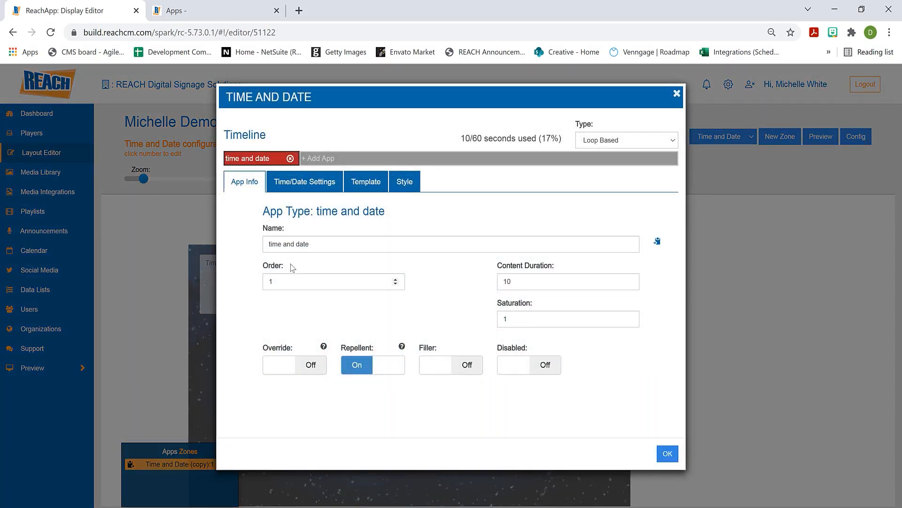
pyautogui.click(677, 94)
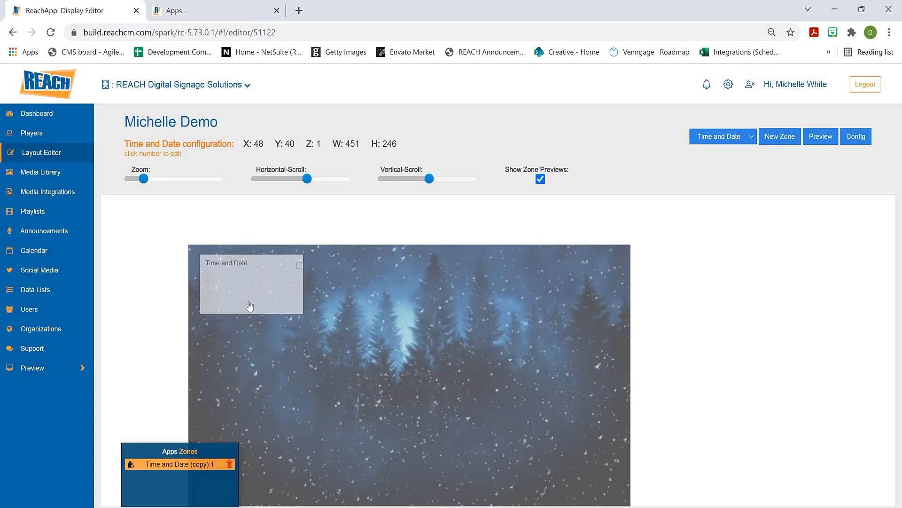
pyautogui.doubleClick(251, 298)
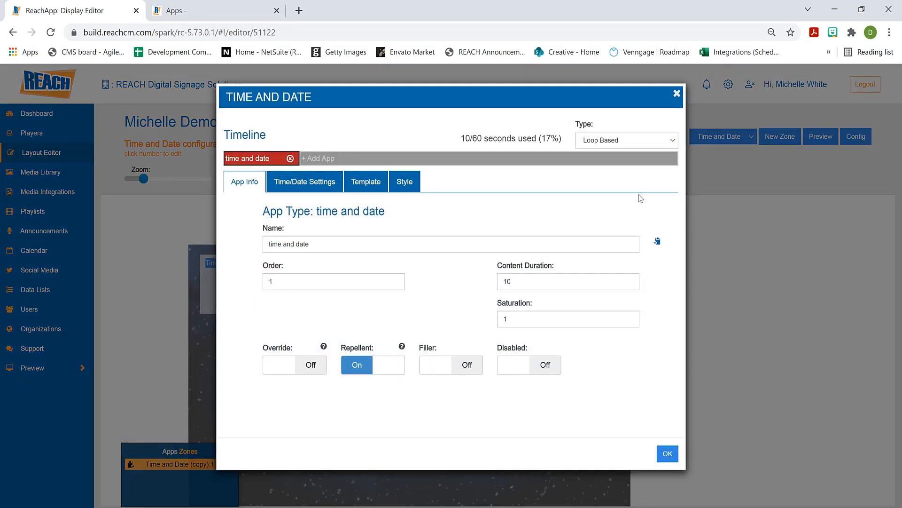
pyautogui.click(677, 94)
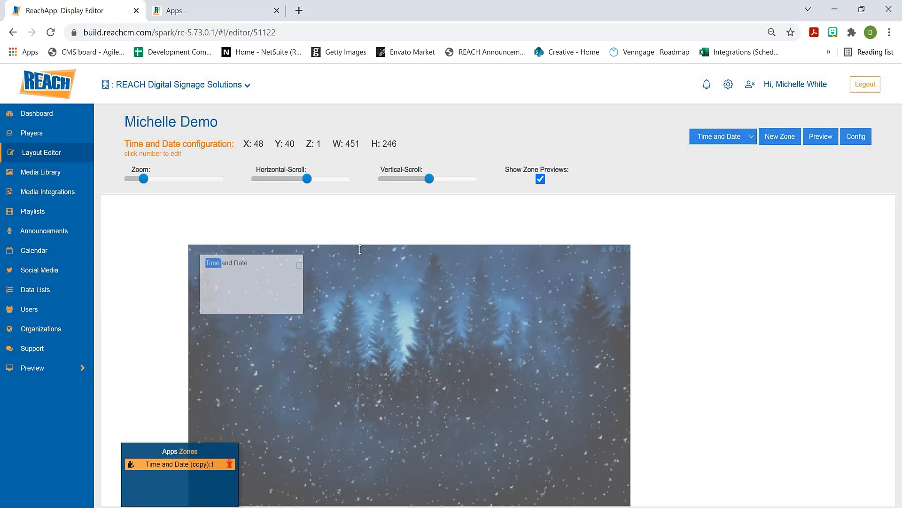
pyautogui.click(300, 266)
pyautogui.moveTo(300, 271)
pyautogui.click(299, 265)
pyautogui.moveTo(296, 282)
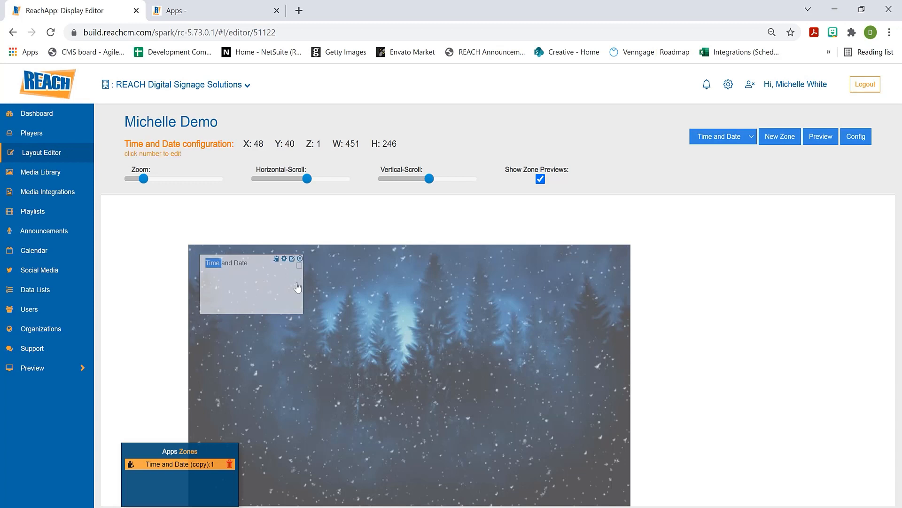
# - Set the Time and Date zone's default background colour to blue and review its general, event and CSS settings
pyautogui.click(284, 259)
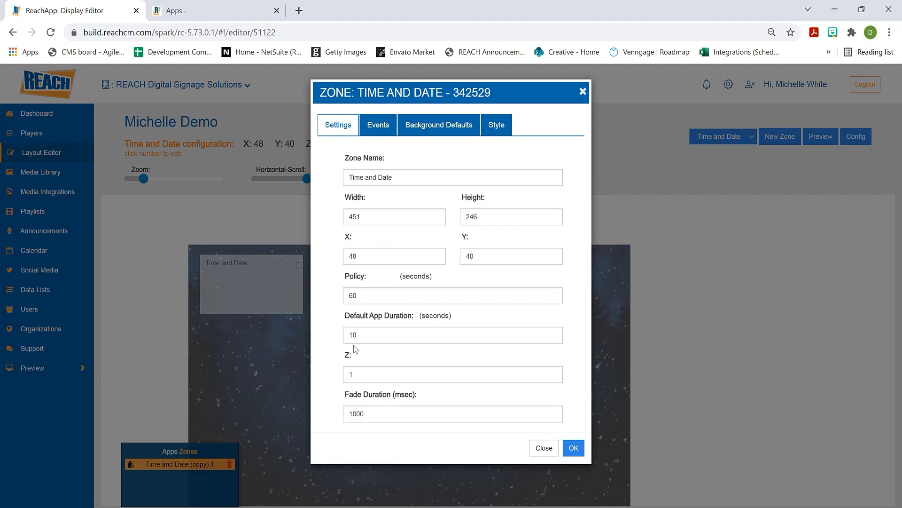
pyautogui.click(377, 133)
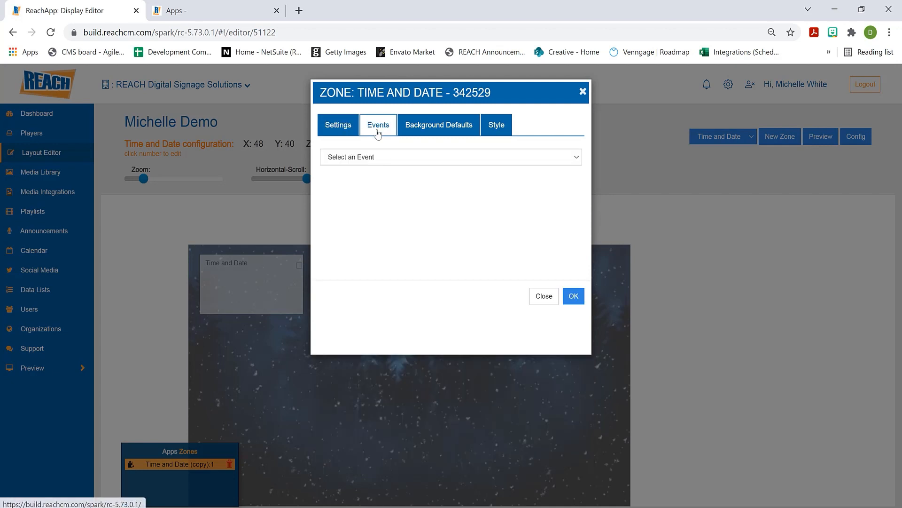
pyautogui.click(426, 128)
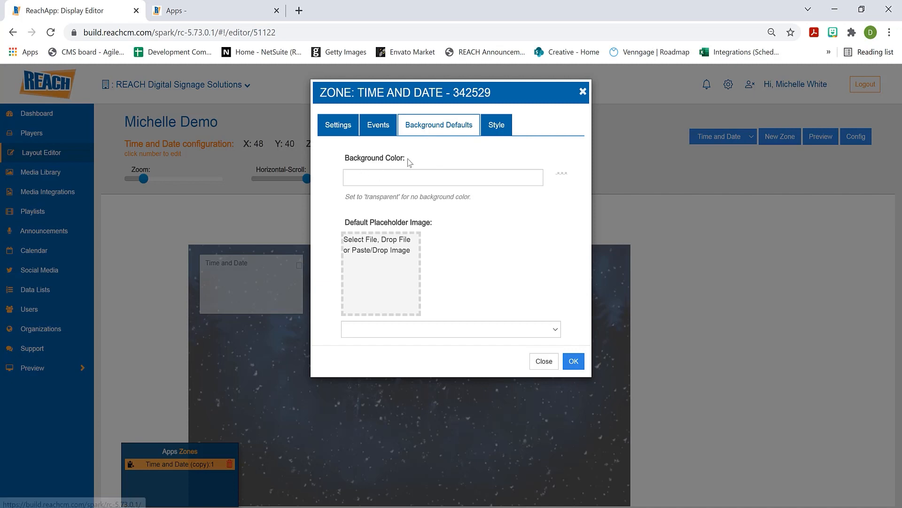
pyautogui.click(382, 181)
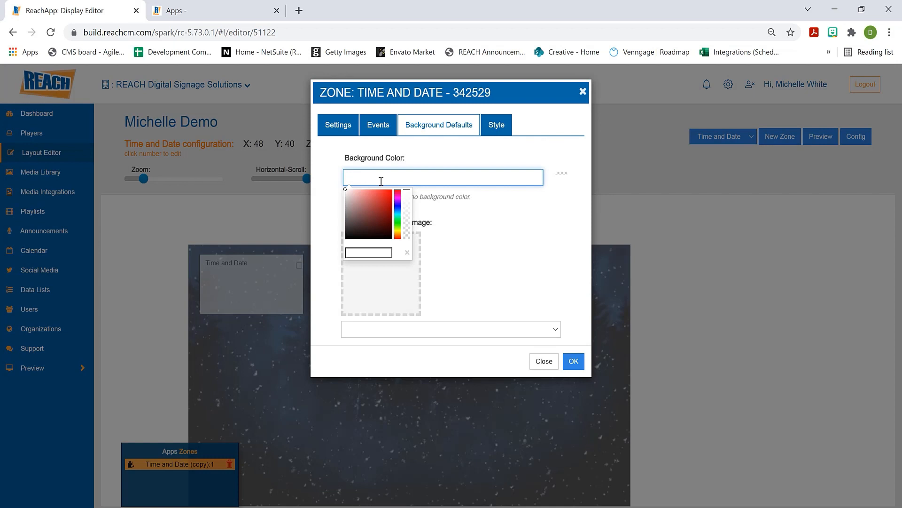
pyautogui.write('blue')
pyautogui.click(469, 264)
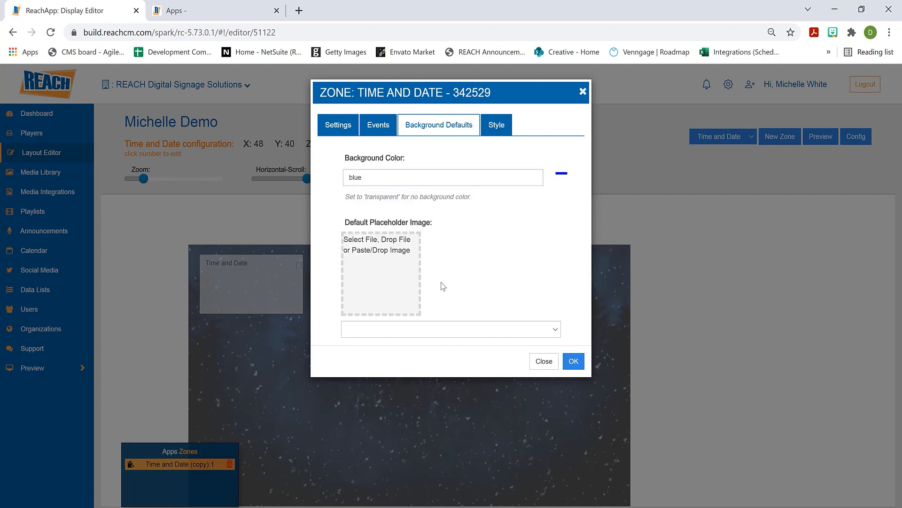
pyautogui.click(503, 134)
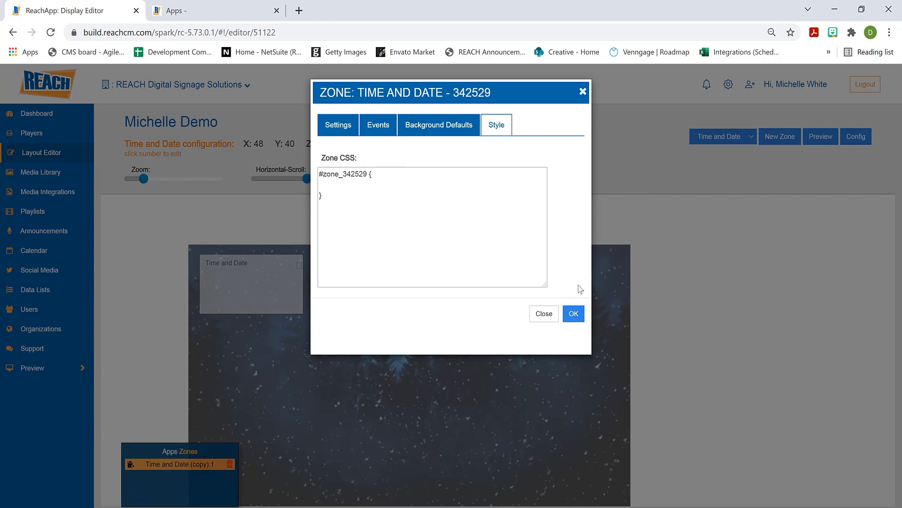
pyautogui.click(574, 316)
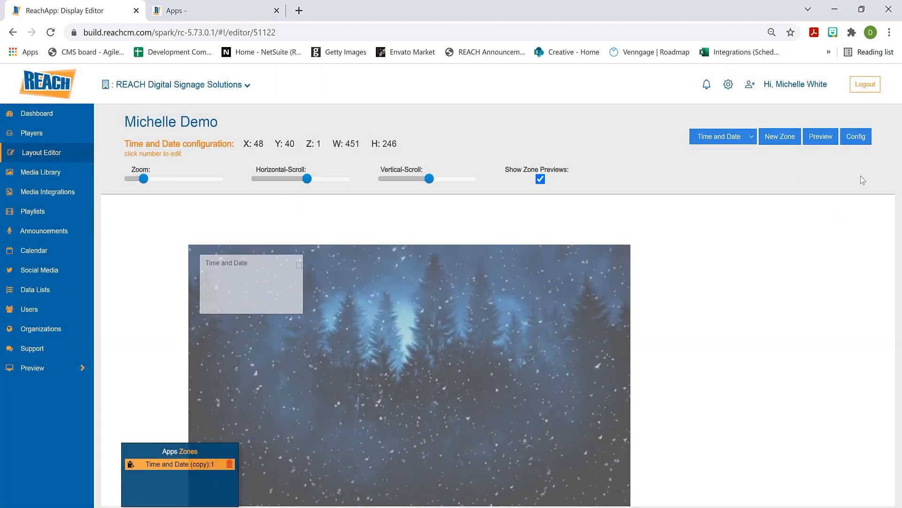
# - Preview the layout and resize the Time and Date zone to a width of about 602
pyautogui.click(824, 142)
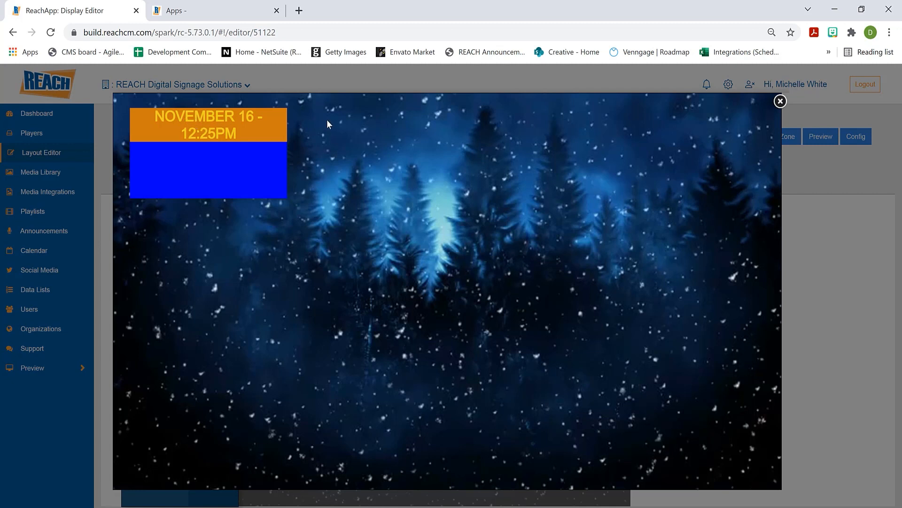
pyautogui.click(781, 102)
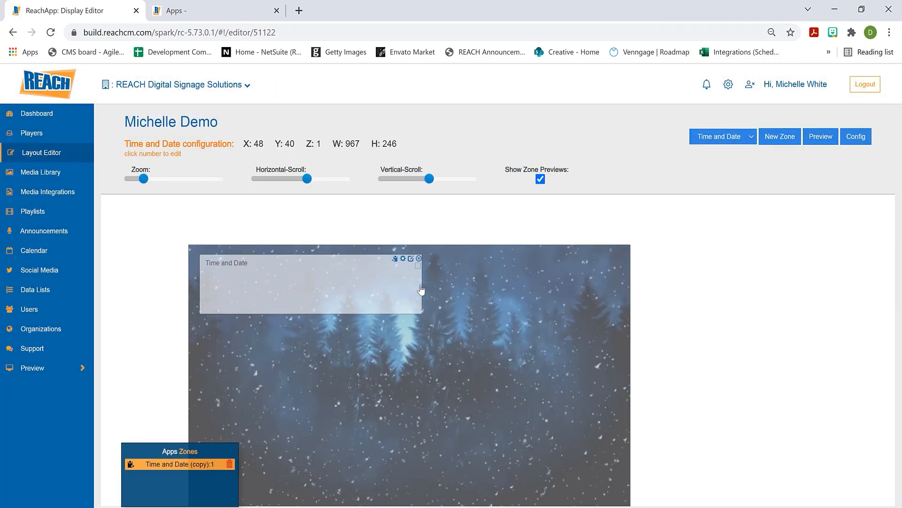
pyautogui.moveTo(421, 290); pyautogui.dragTo(338, 288)
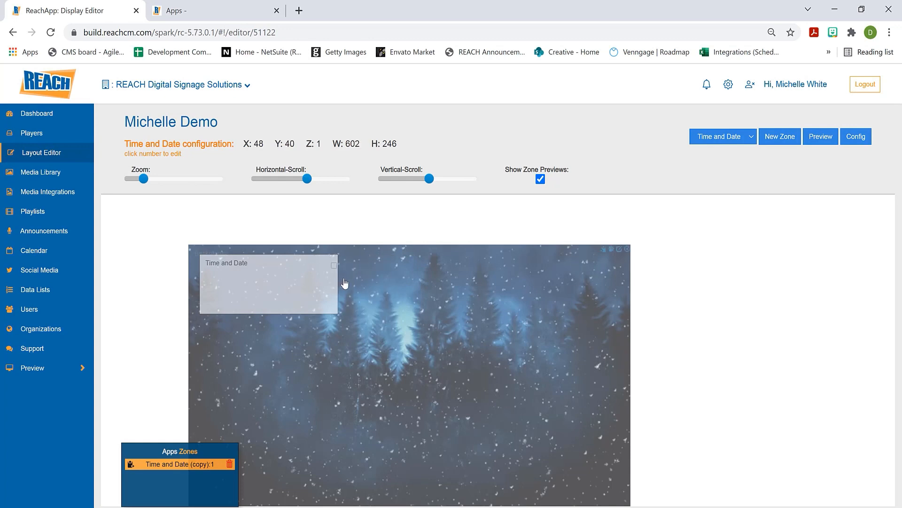
# - Open the Time and Date zone's timeline and add quotes, label and social media apps after the existing time and date app
pyautogui.doubleClick(286, 281)
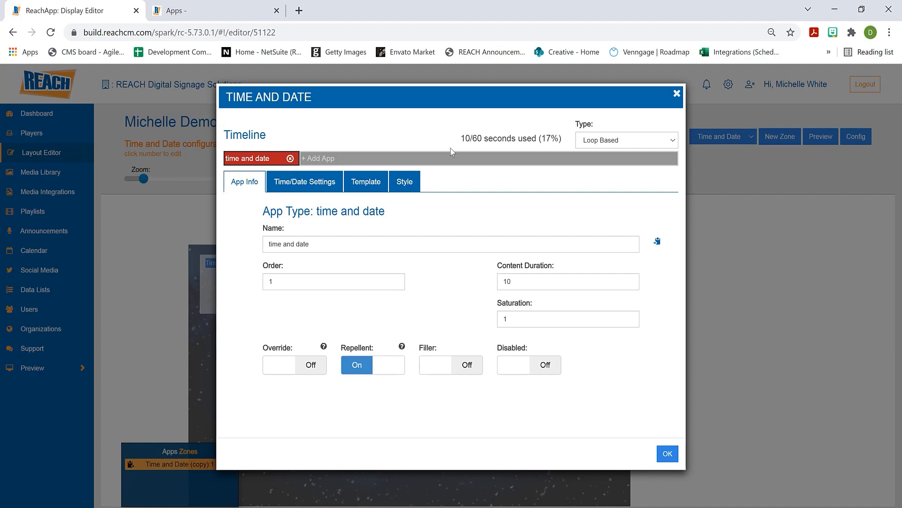
pyautogui.click(599, 142)
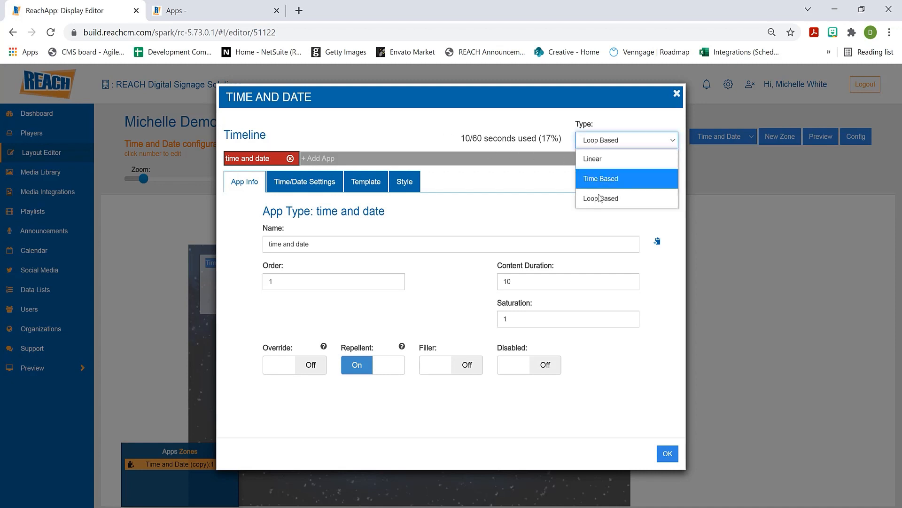
pyautogui.click(541, 216)
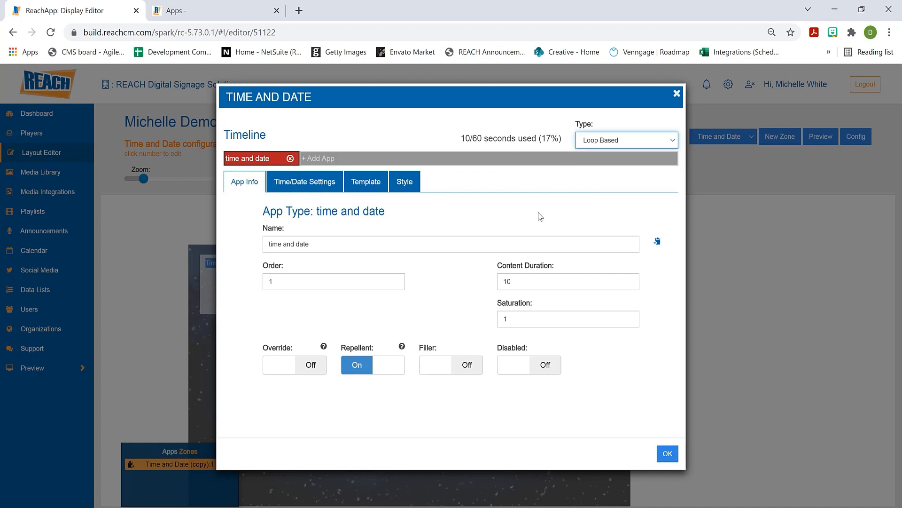
pyautogui.click(322, 161)
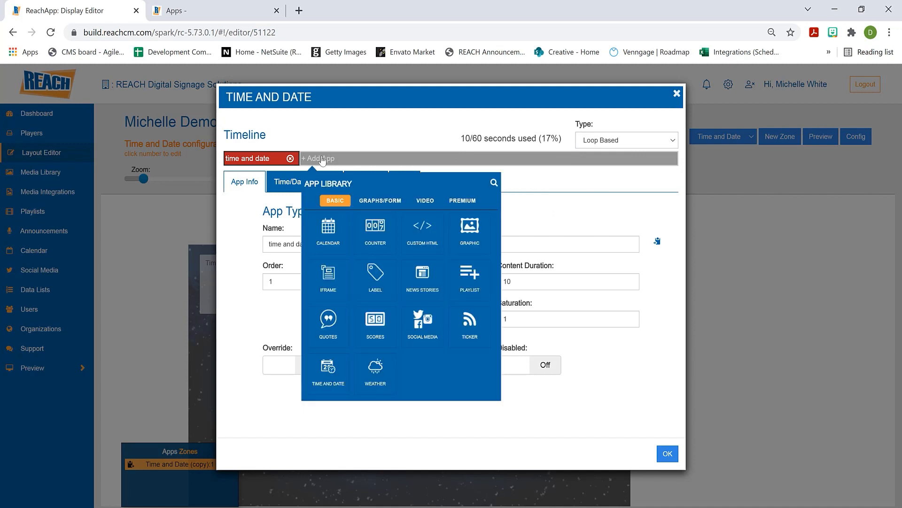
pyautogui.click(392, 161)
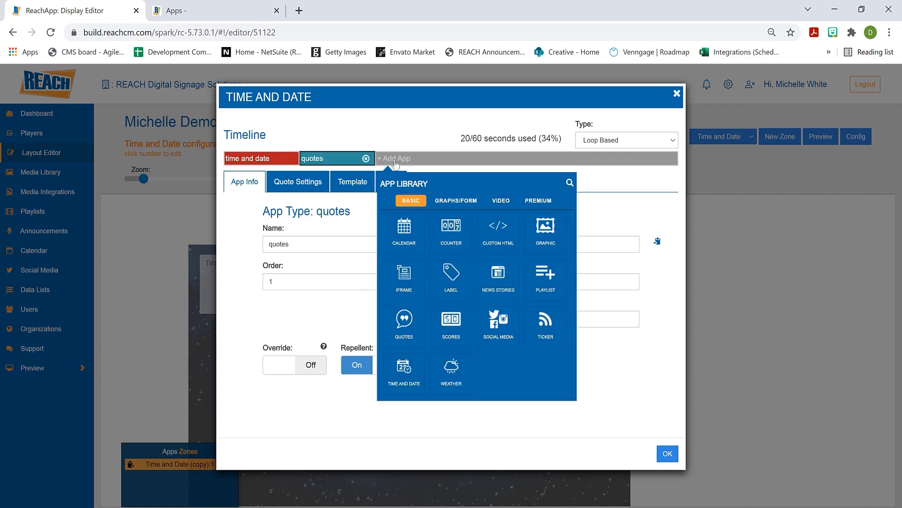
pyautogui.click(448, 268)
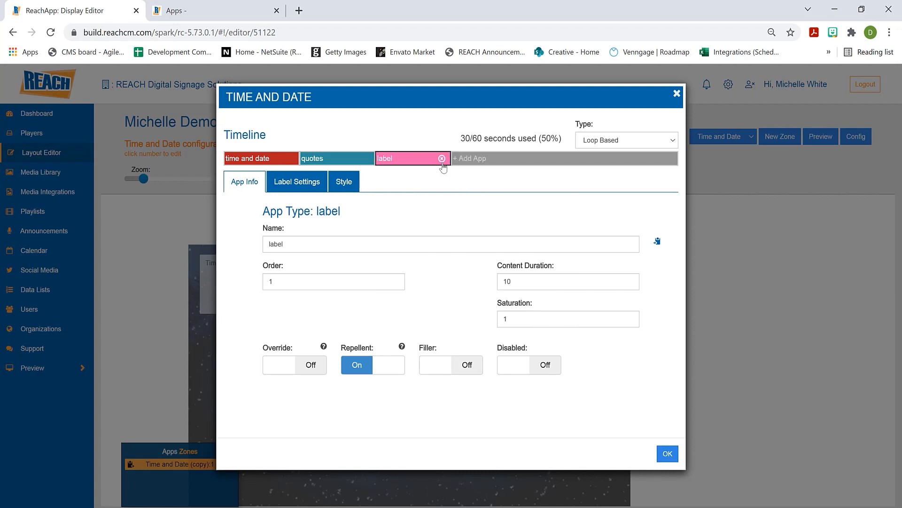
pyautogui.click(467, 160)
pyautogui.click(574, 320)
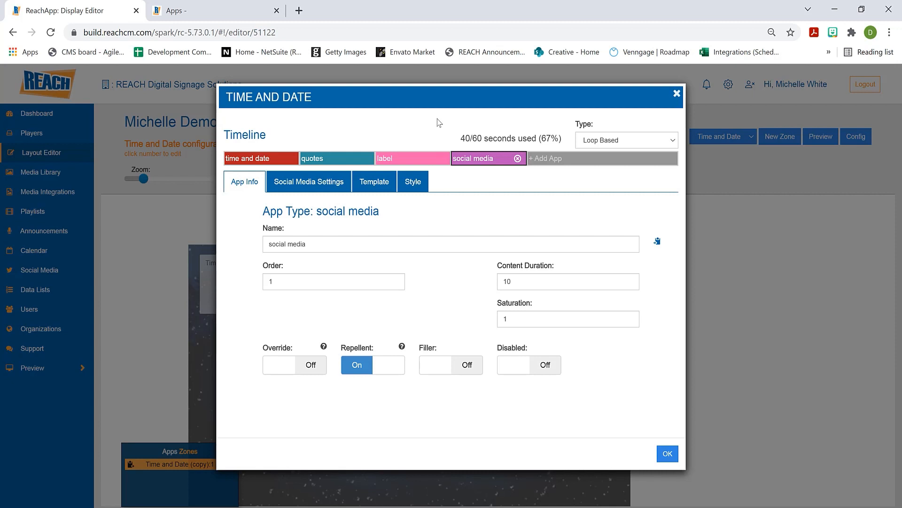
# - Rename the quotes app in the timeline as Famous Quote
pyautogui.click(316, 162)
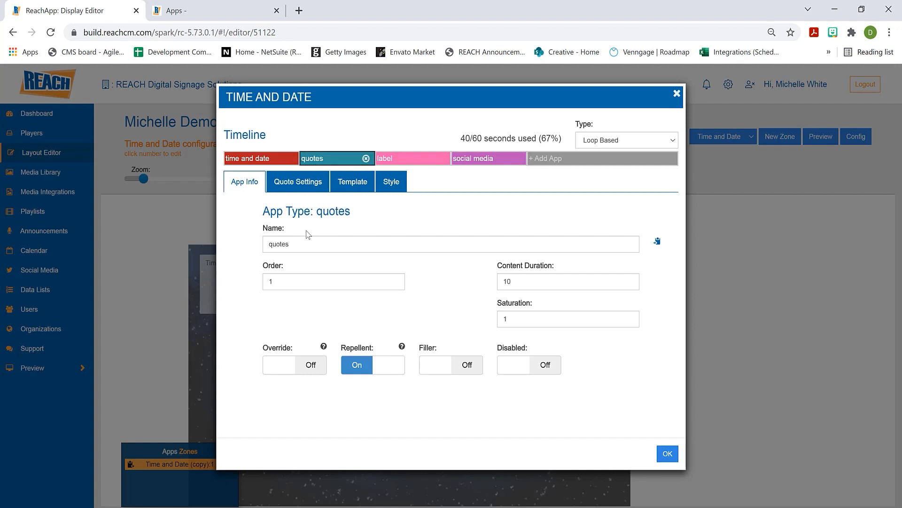
pyautogui.moveTo(303, 244); pyautogui.dragTo(263, 244)
pyautogui.write('Fam')
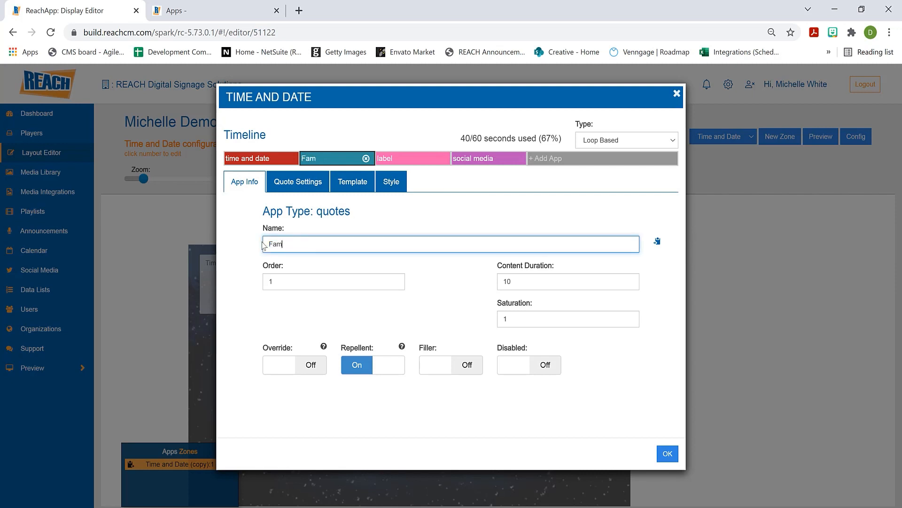
pyautogui.write('ous Quote')
# - Rename the label app to a first name followed by "title" and the social media app to Facebook
pyautogui.click(404, 161)
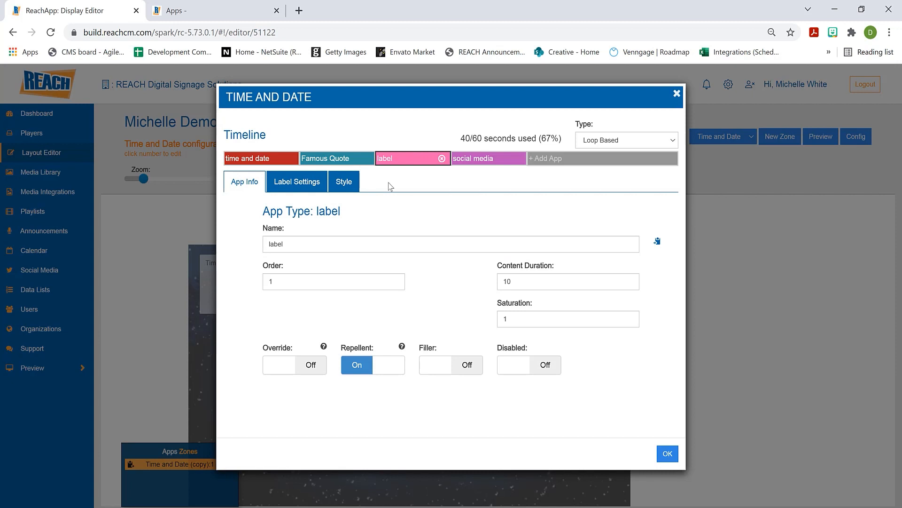
pyautogui.doubleClick(275, 244)
pyautogui.write('Michelle title')
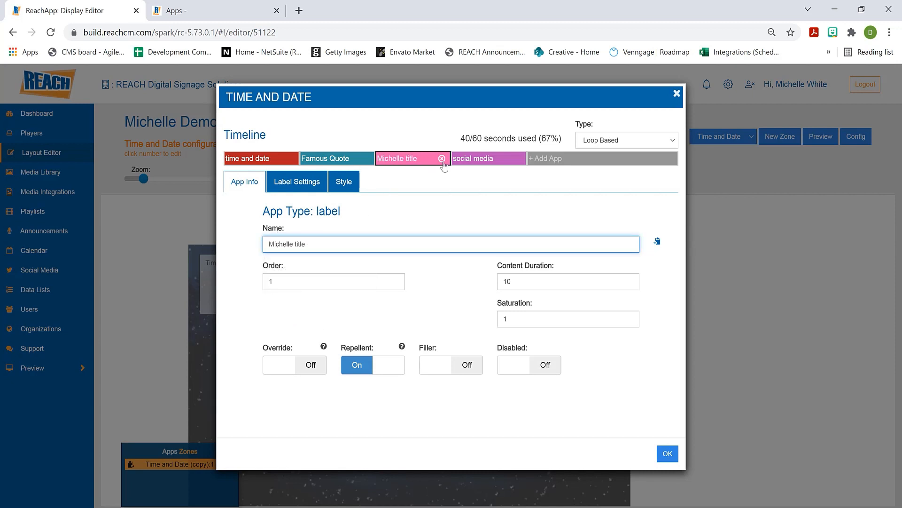
pyautogui.click(482, 161)
pyautogui.tripleClick(333, 247)
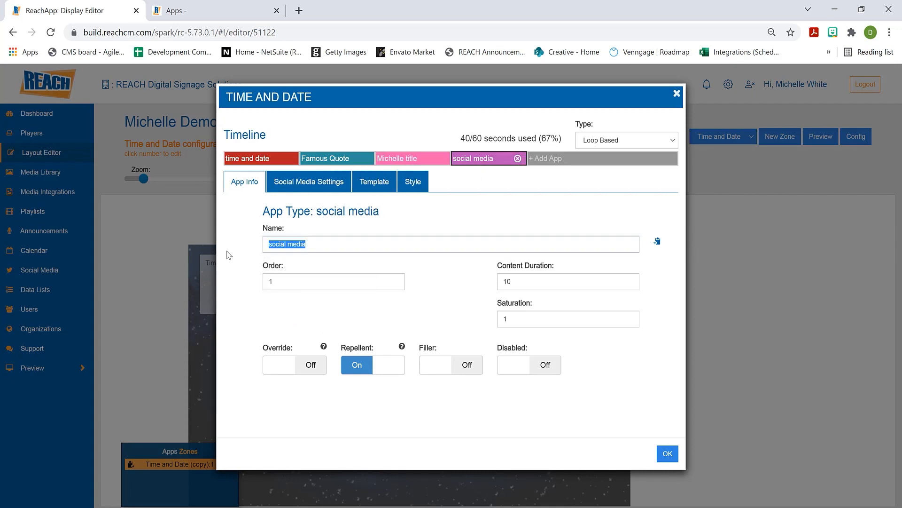
pyautogui.write('Facebook')
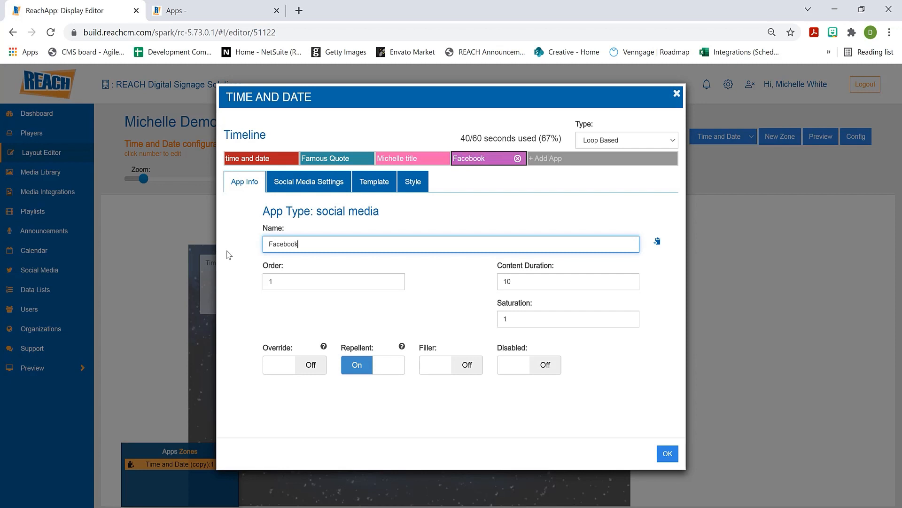
pyautogui.click(515, 217)
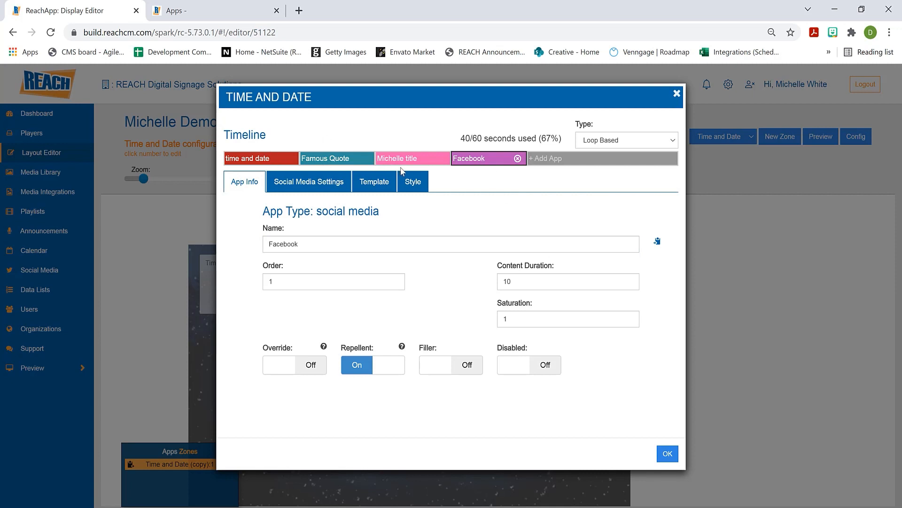
# - Check the Famous Quote app's quote settings and set its order to 3 so it moves to the end of the timeline
pyautogui.click(336, 160)
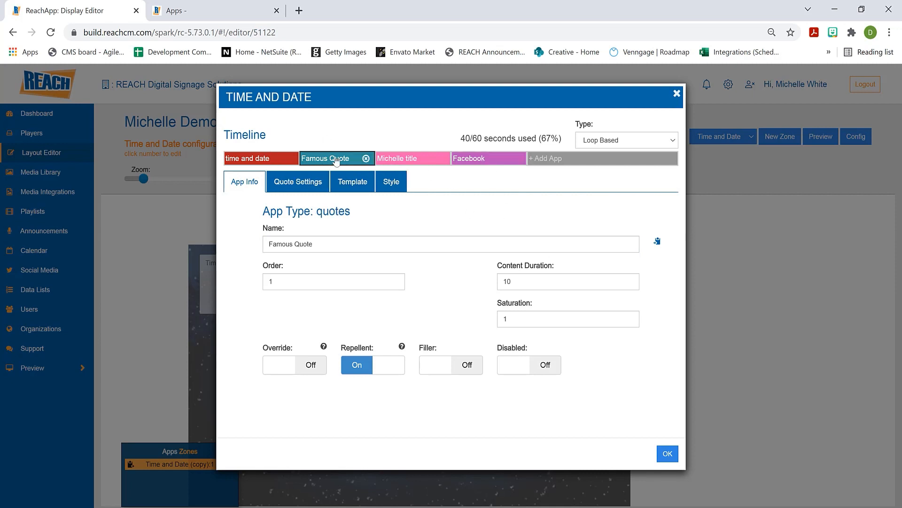
pyautogui.click(311, 185)
pyautogui.click(244, 181)
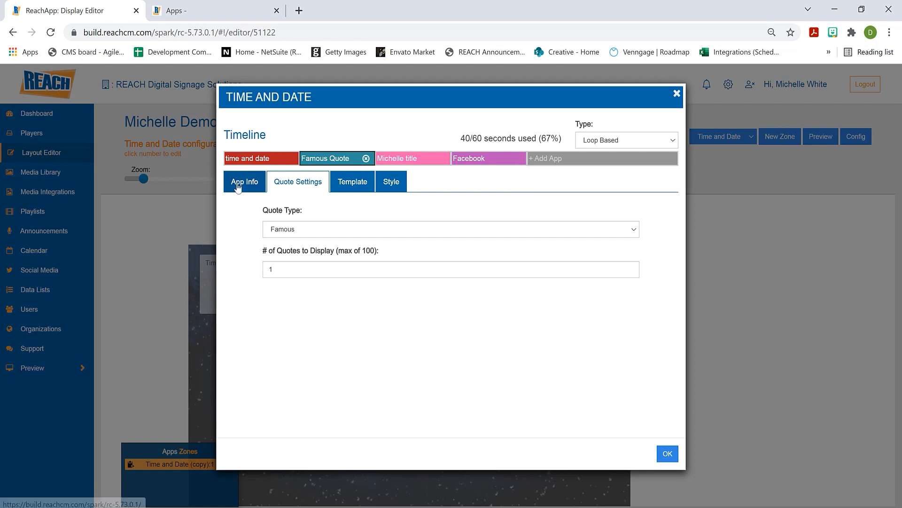
pyautogui.moveTo(261, 231); pyautogui.dragTo(297, 233)
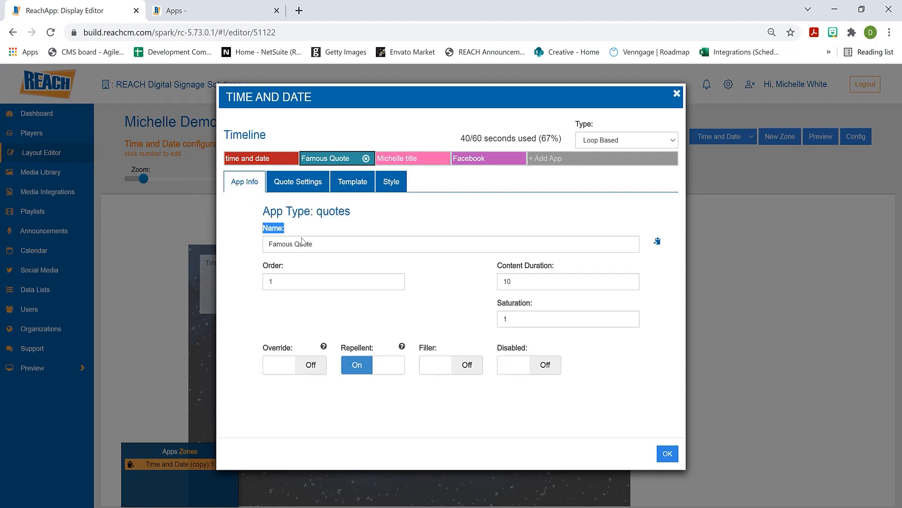
pyautogui.moveTo(283, 280); pyautogui.dragTo(226, 281)
pyautogui.write('2')
pyautogui.write('3')
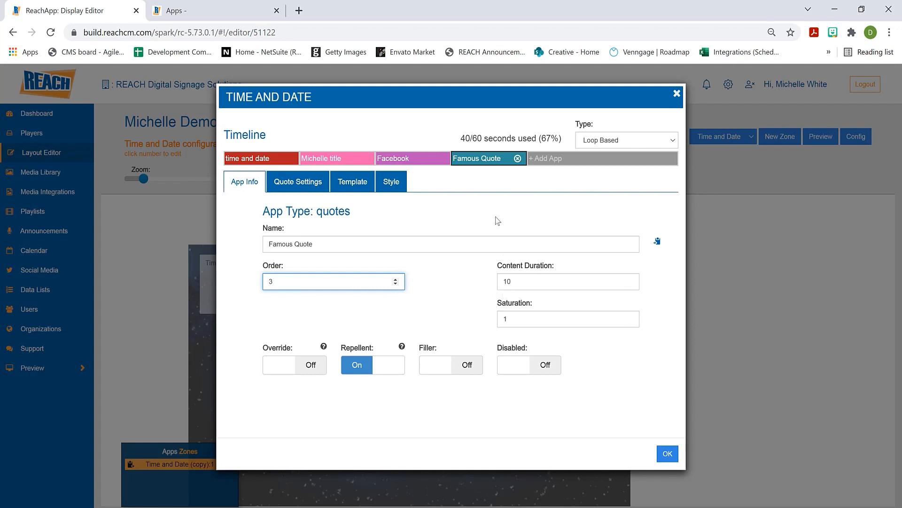
pyautogui.click(494, 211)
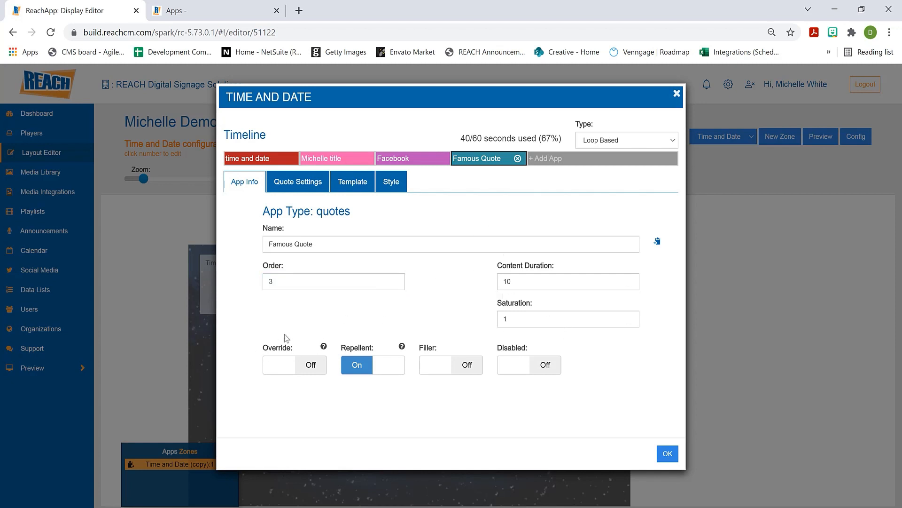
# - Review the timeline types, switching the zone's timeline to Time Based and to Linear to compare their options
pyautogui.click(595, 144)
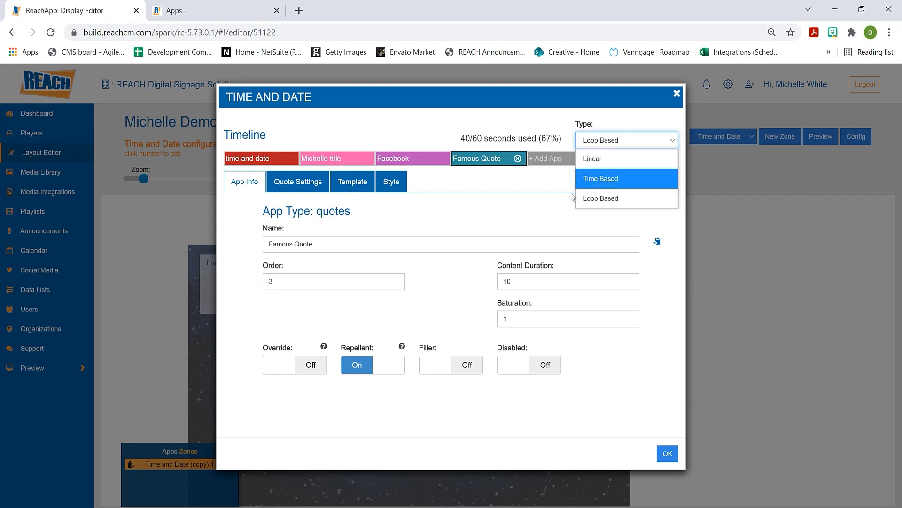
pyautogui.click(596, 204)
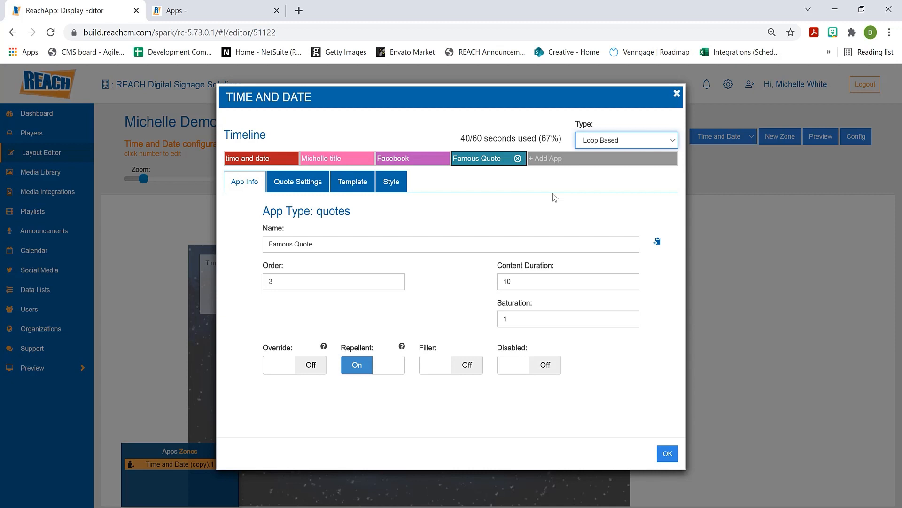
pyautogui.click(642, 143)
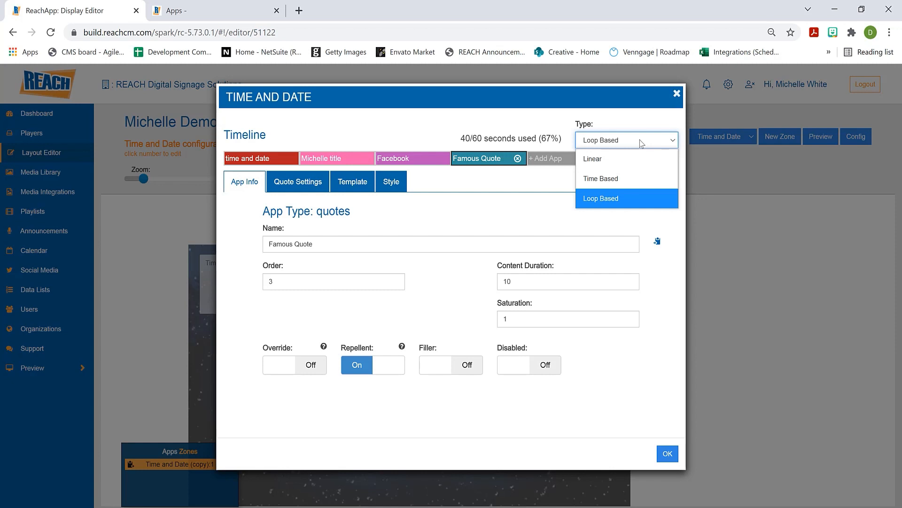
pyautogui.click(597, 196)
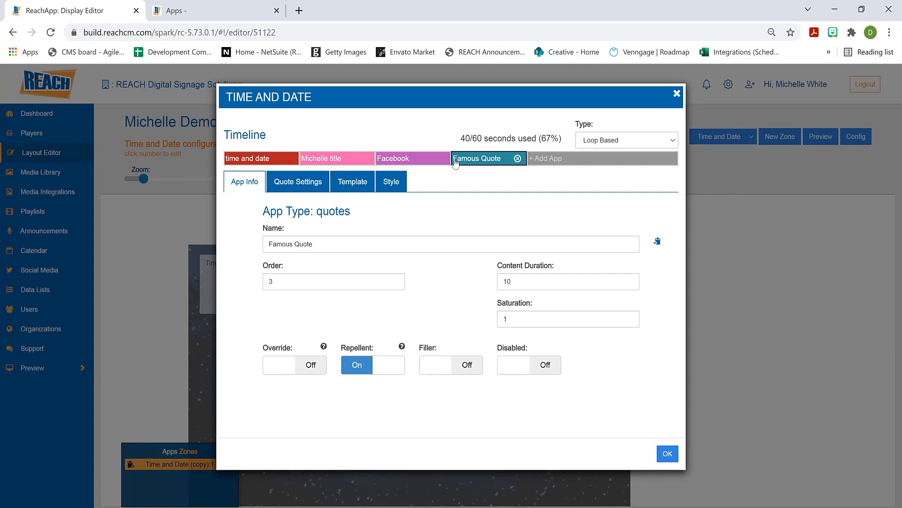
pyautogui.click(583, 143)
pyautogui.click(601, 183)
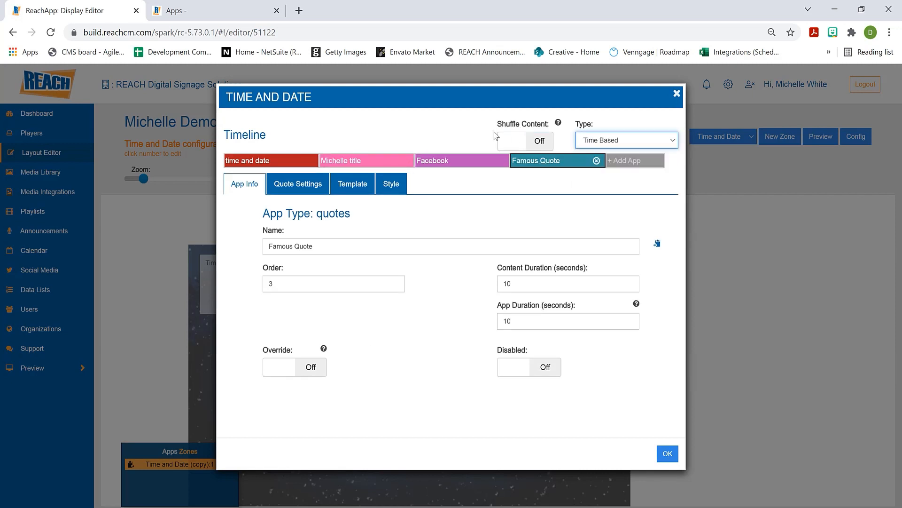
pyautogui.click(430, 119)
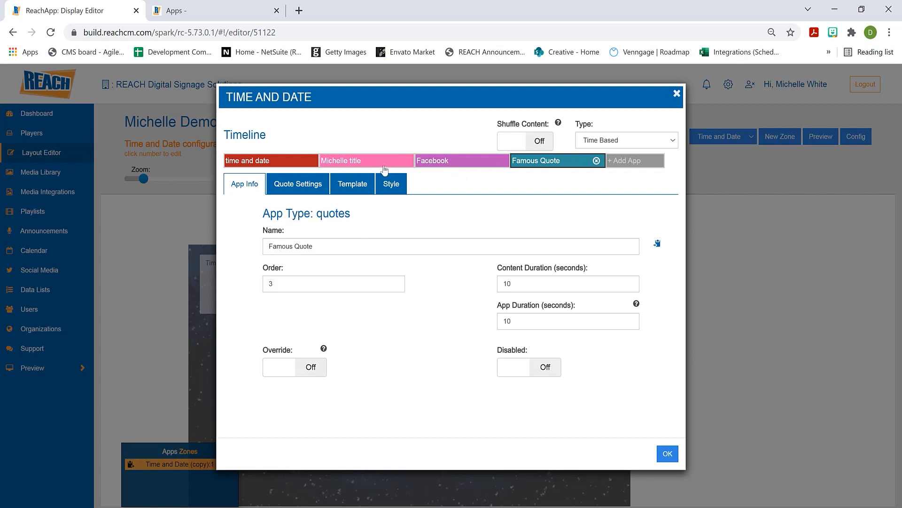
pyautogui.click(625, 142)
pyautogui.click(616, 159)
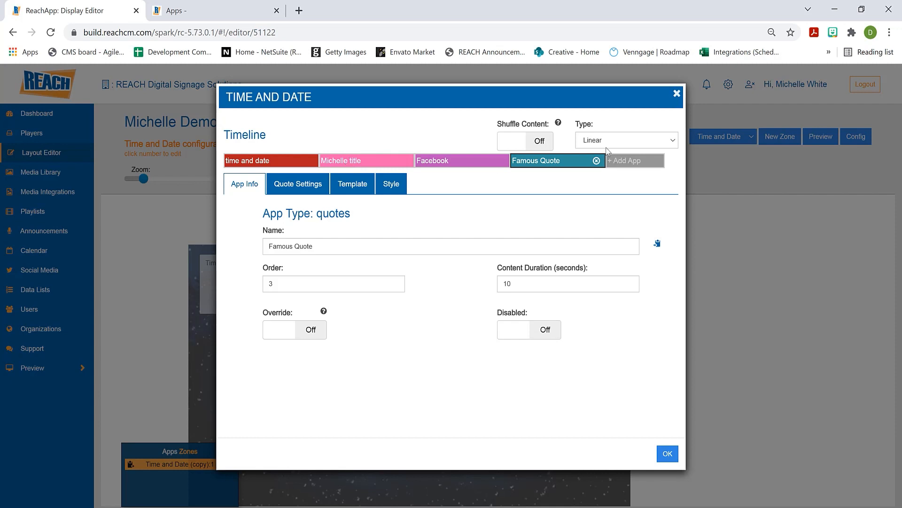
# - Add a playlist app to the timeline, choose a playlist in its settings and return to the Famous Quote app
pyautogui.click(626, 168)
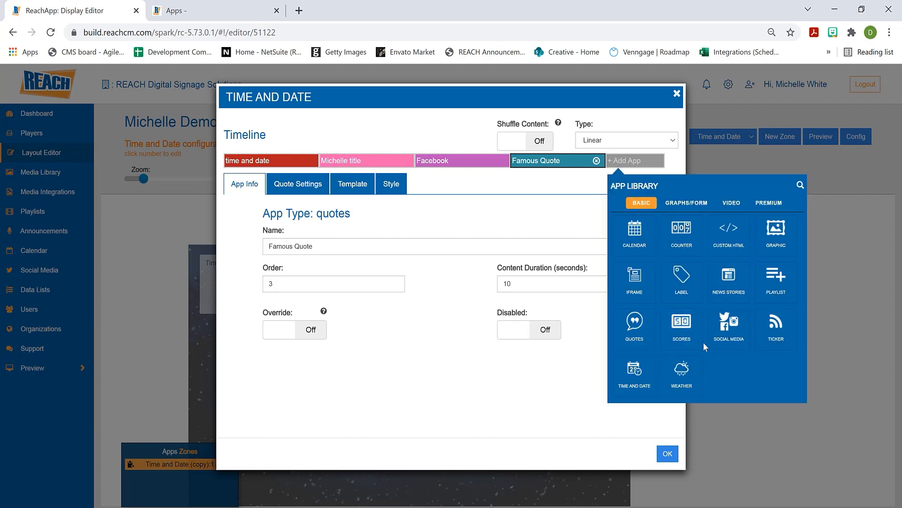
pyautogui.click(774, 293)
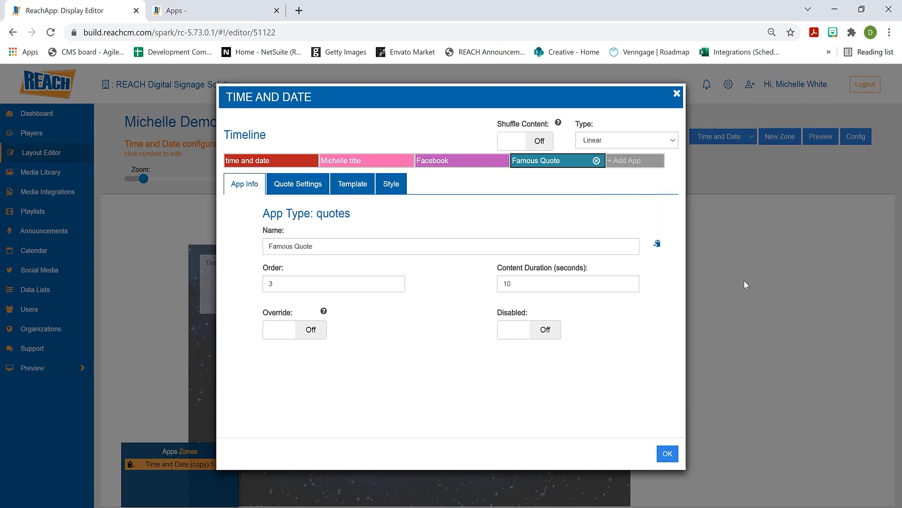
pyautogui.click(412, 163)
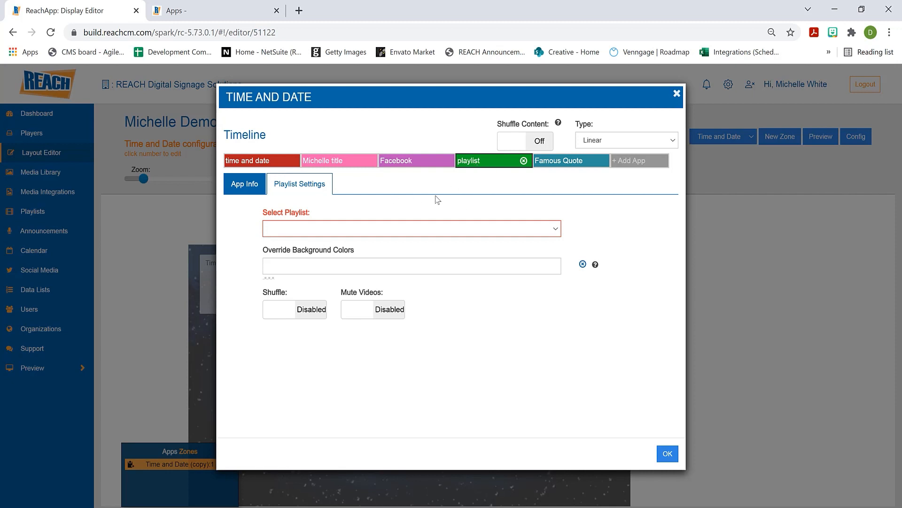
pyautogui.click(242, 187)
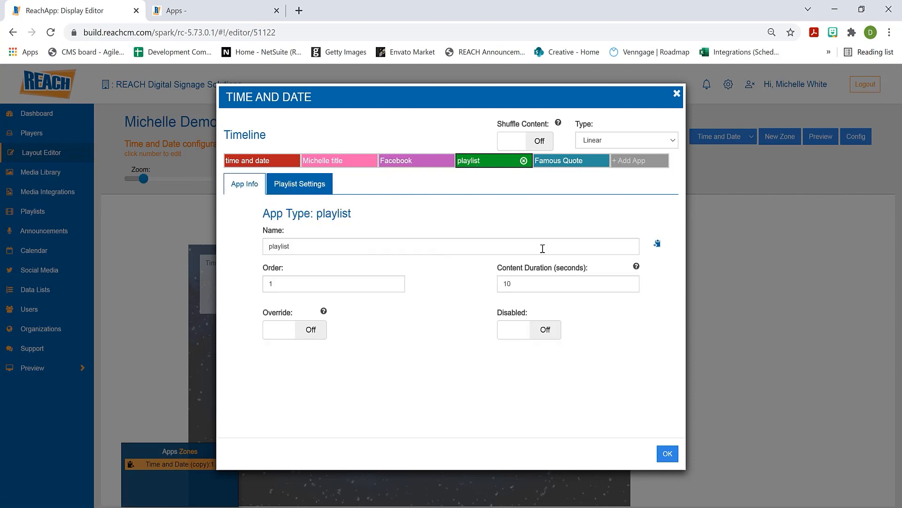
pyautogui.click(553, 167)
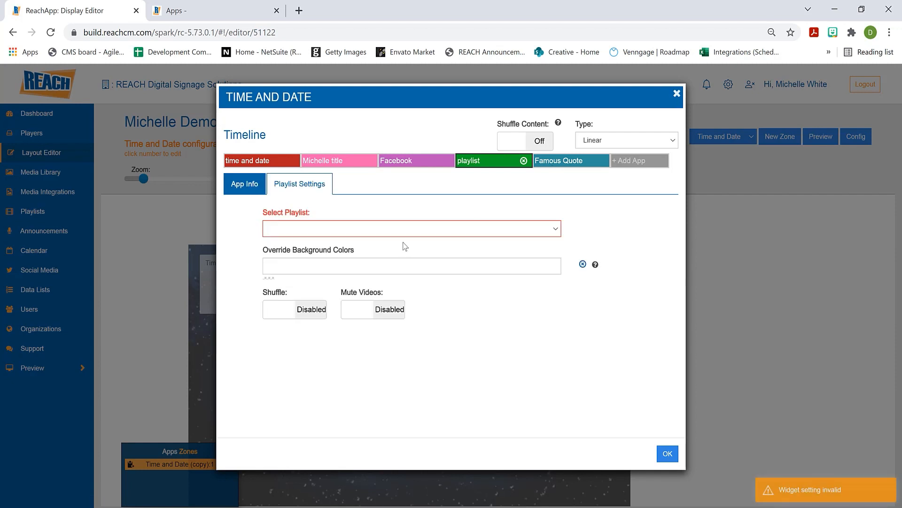
pyautogui.click(403, 232)
pyautogui.click(459, 243)
pyautogui.click(563, 165)
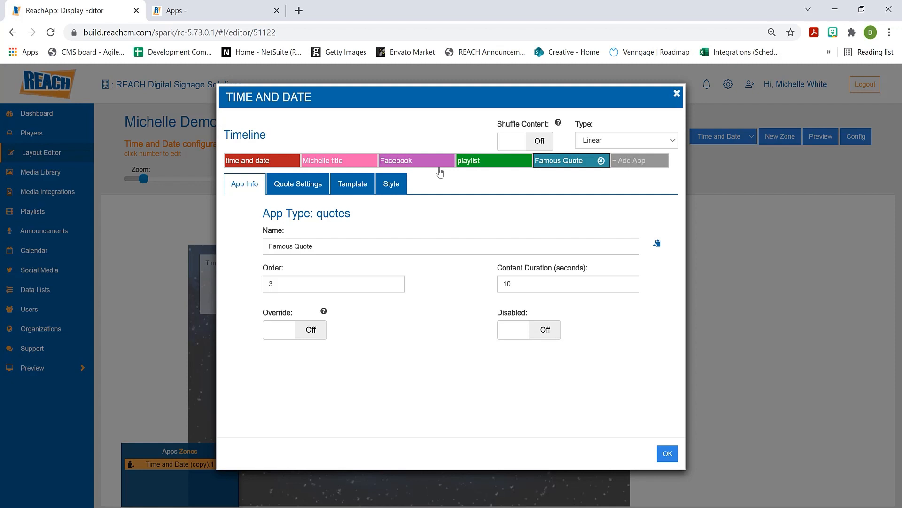
# - Set the zone's timeline type to Loop Based and compare it with the other type options
pyautogui.click(655, 148)
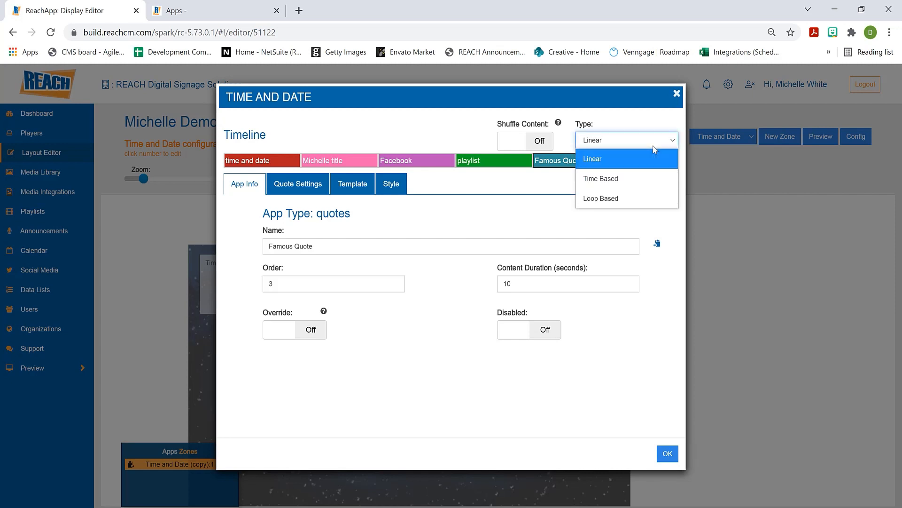
pyautogui.click(629, 199)
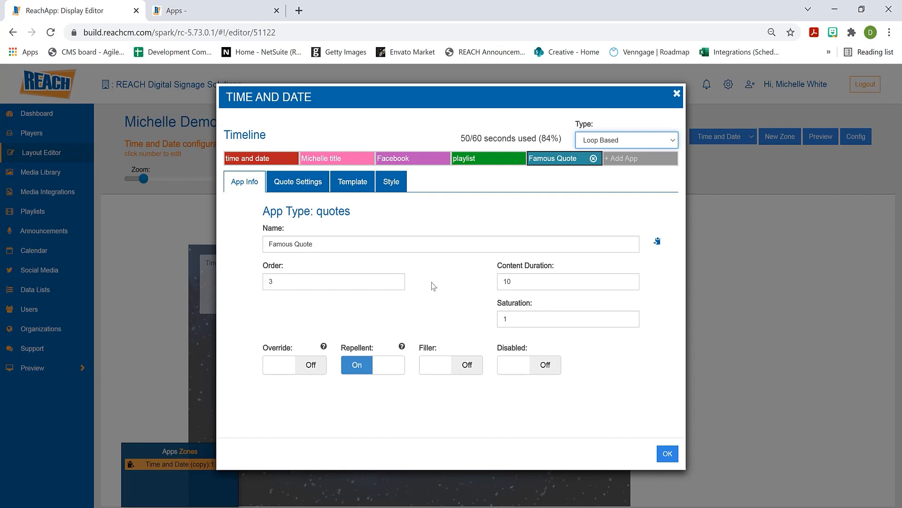
pyautogui.click(623, 144)
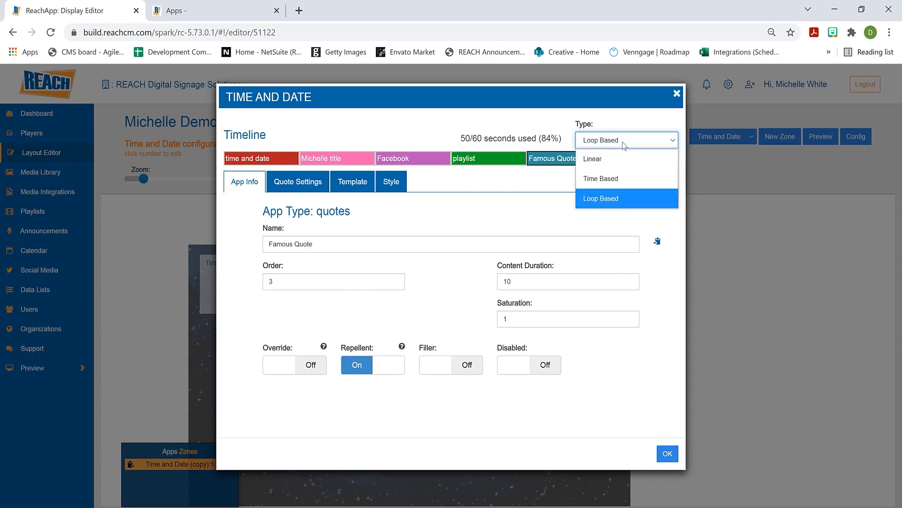
pyautogui.click(541, 119)
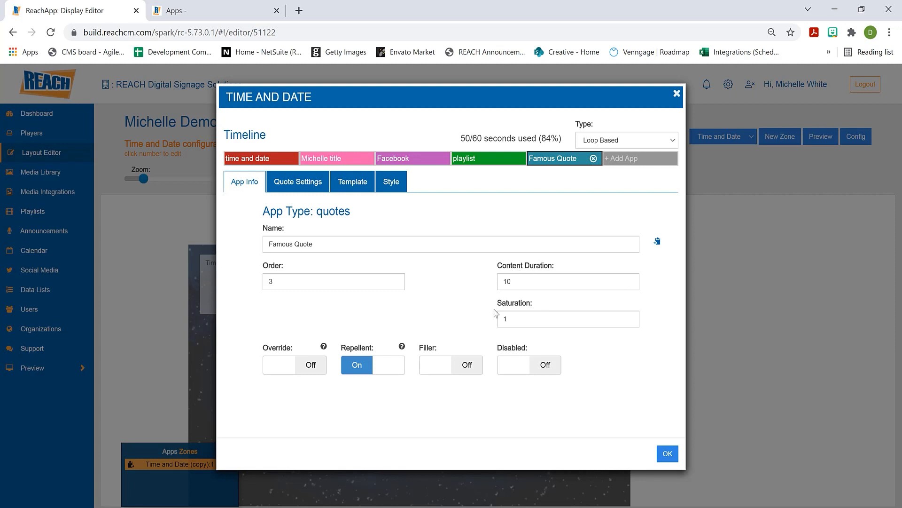
pyautogui.click(597, 144)
pyautogui.click(532, 130)
# - Try the Override option on the Famous Quote app, switch it back off, and read the Override and Repellent help texts
pyautogui.click(306, 364)
pyautogui.moveTo(325, 349)
pyautogui.click(311, 336)
pyautogui.click(311, 365)
pyautogui.moveTo(402, 348)
# - Add a social media app to the timeline and name it instagram
pyautogui.click(647, 162)
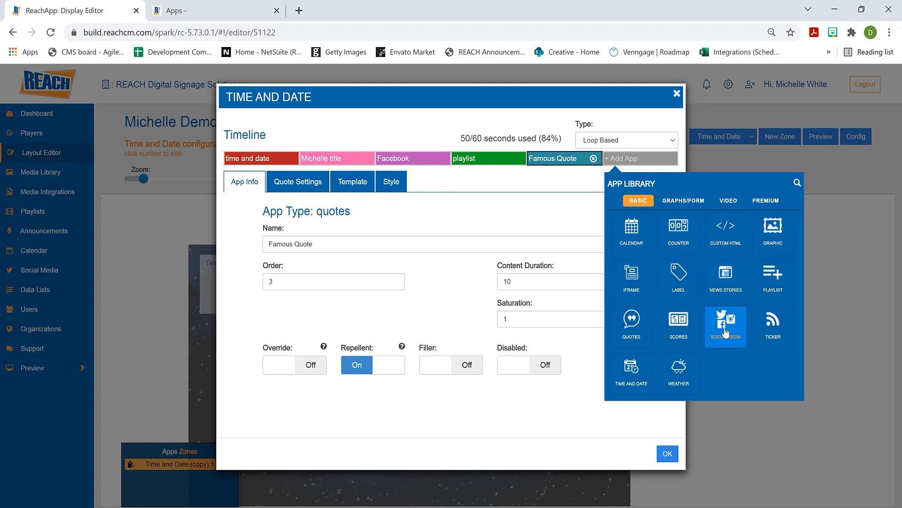
pyautogui.click(704, 333)
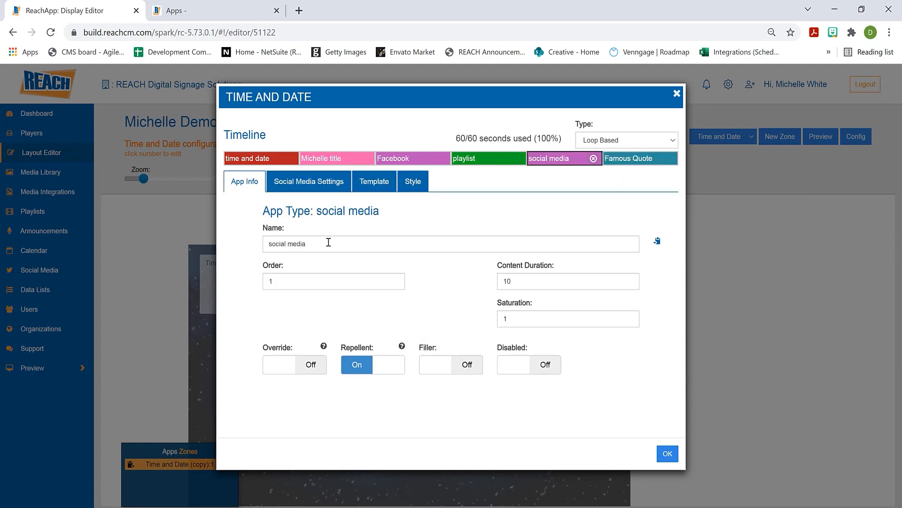
pyautogui.moveTo(328, 242); pyautogui.dragTo(260, 250)
pyautogui.write('instagram')
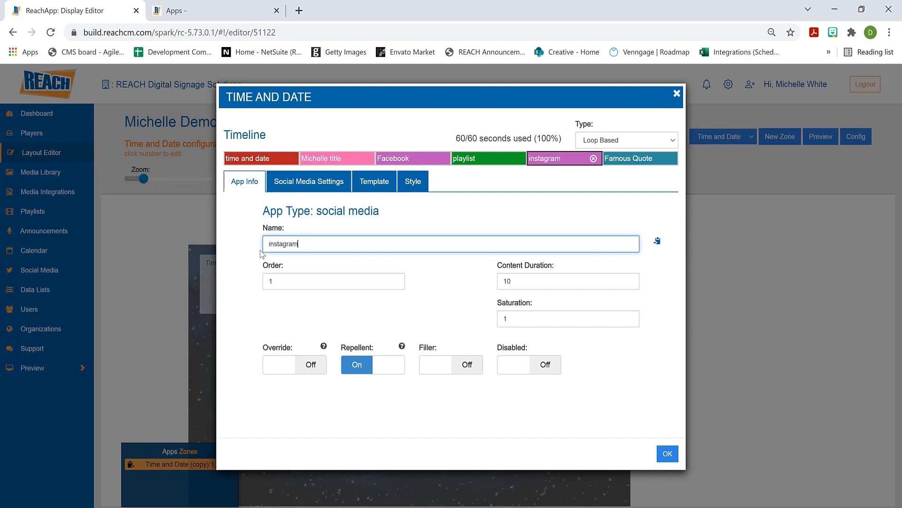
pyautogui.click(490, 221)
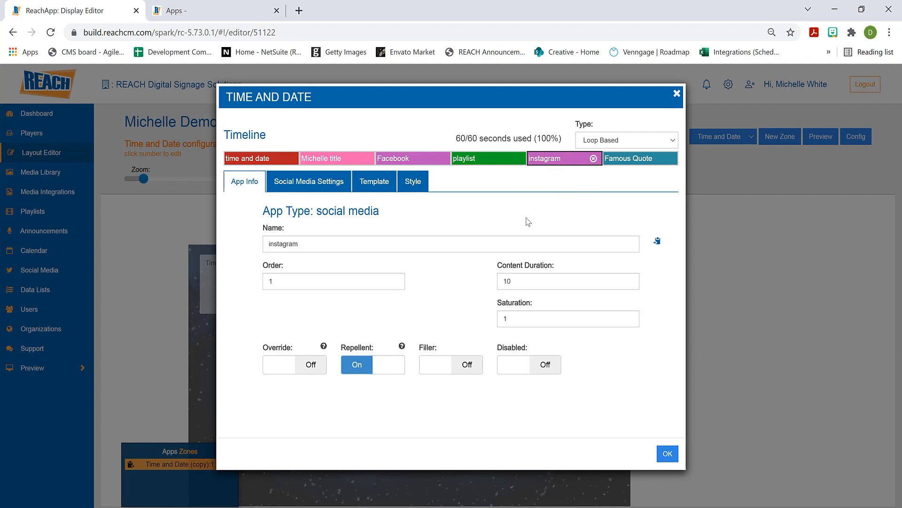
# - Turn off Repellent for the instagram app after checking the timeline types
pyautogui.click(623, 139)
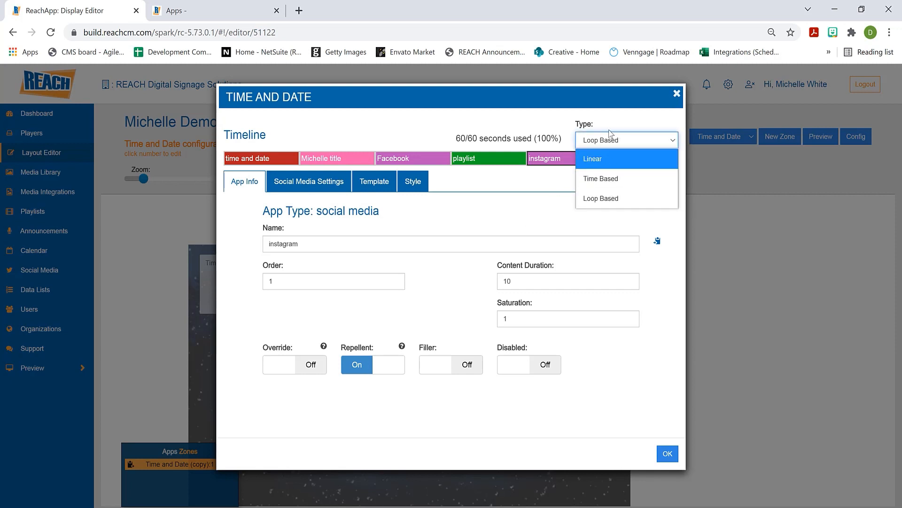
pyautogui.click(504, 128)
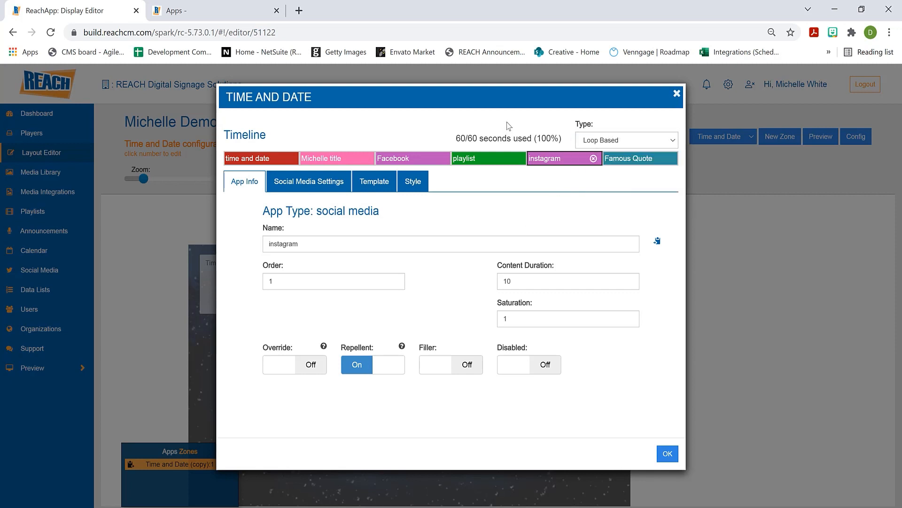
pyautogui.click(368, 376)
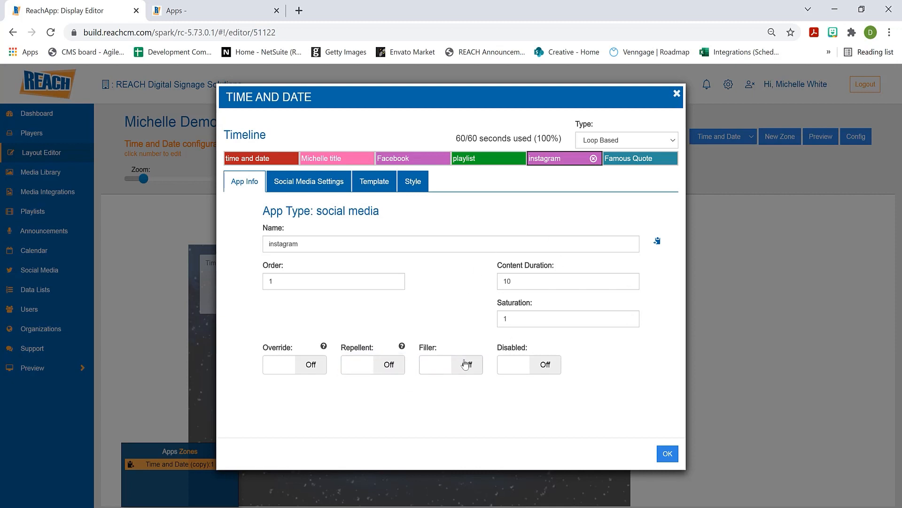
pyautogui.moveTo(466, 139); pyautogui.dragTo(489, 136)
pyautogui.click(358, 130)
pyautogui.moveTo(230, 135); pyautogui.dragTo(276, 134)
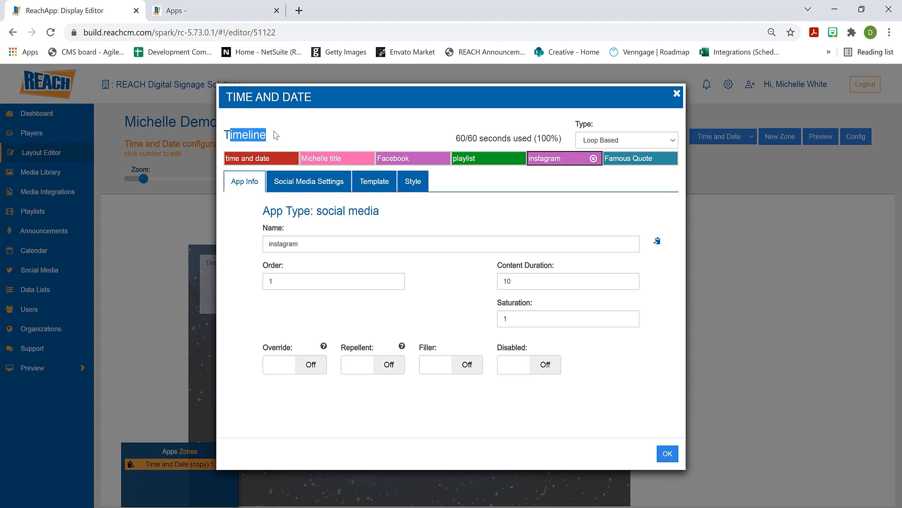
pyautogui.click(313, 142)
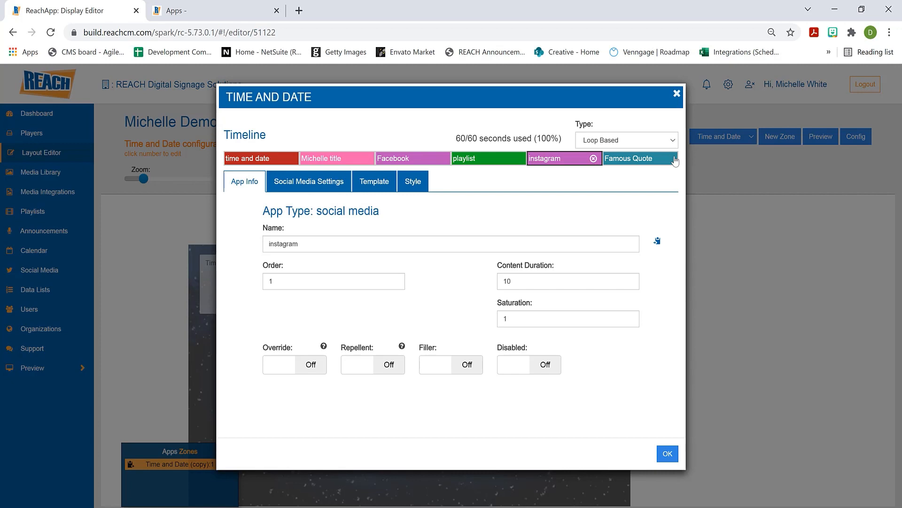
# - Save the timeline and set the Time and Date zone's policy to 120 seconds
pyautogui.click(667, 454)
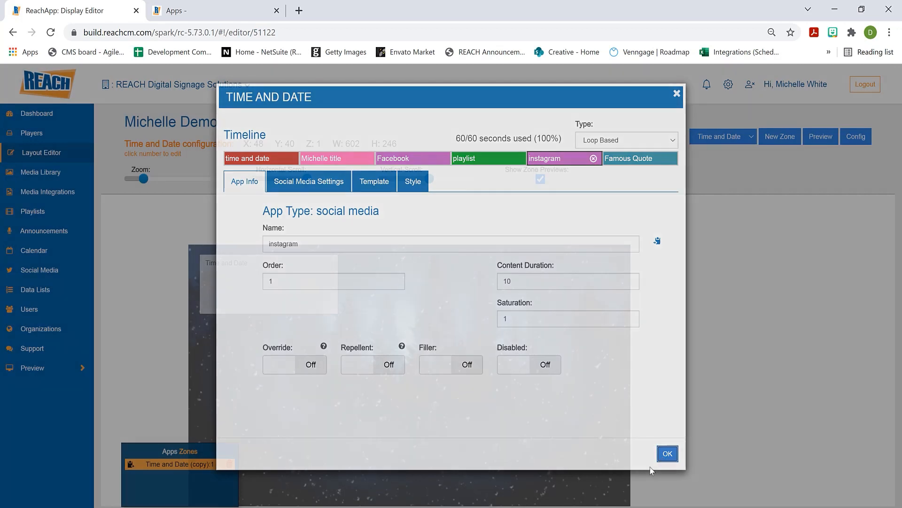
pyautogui.click(320, 258)
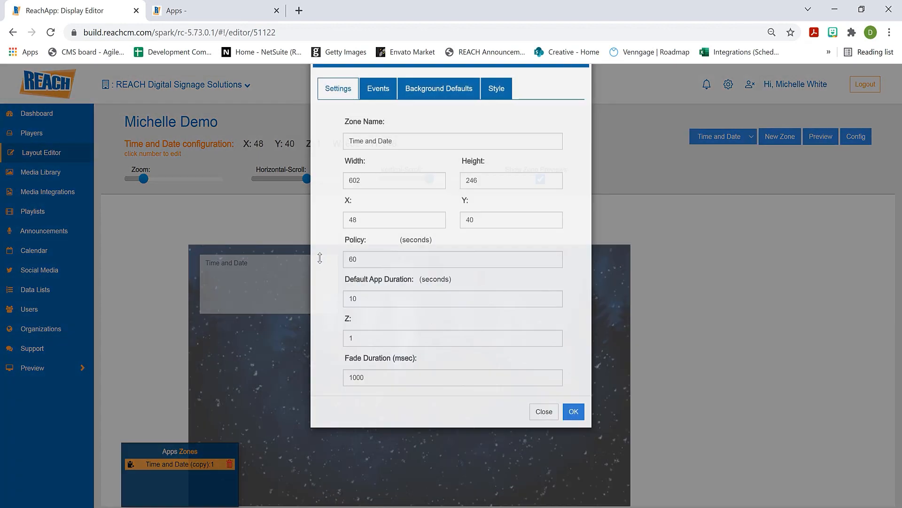
pyautogui.doubleClick(346, 295)
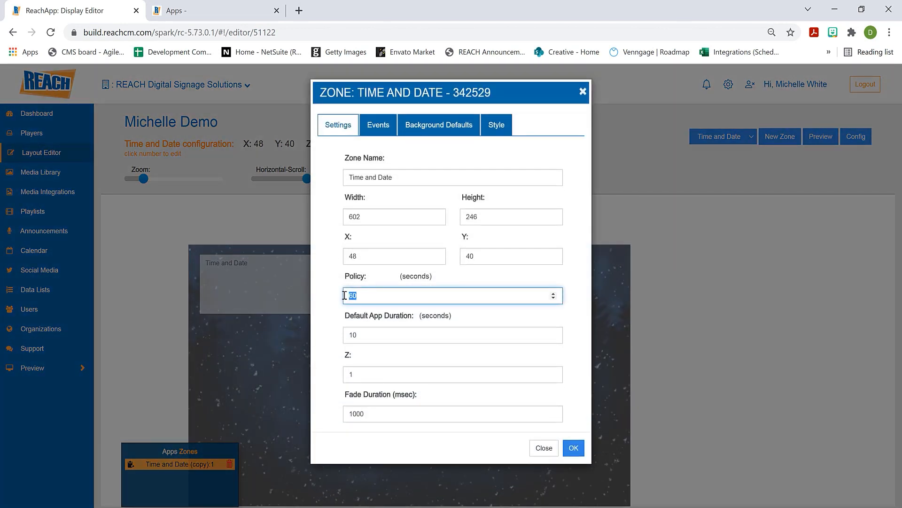
pyautogui.write('120')
pyautogui.click(573, 448)
# - Reopen the Time and Date zone's timeline and turn on Filler for the Famous Quote app
pyautogui.doubleClick(317, 288)
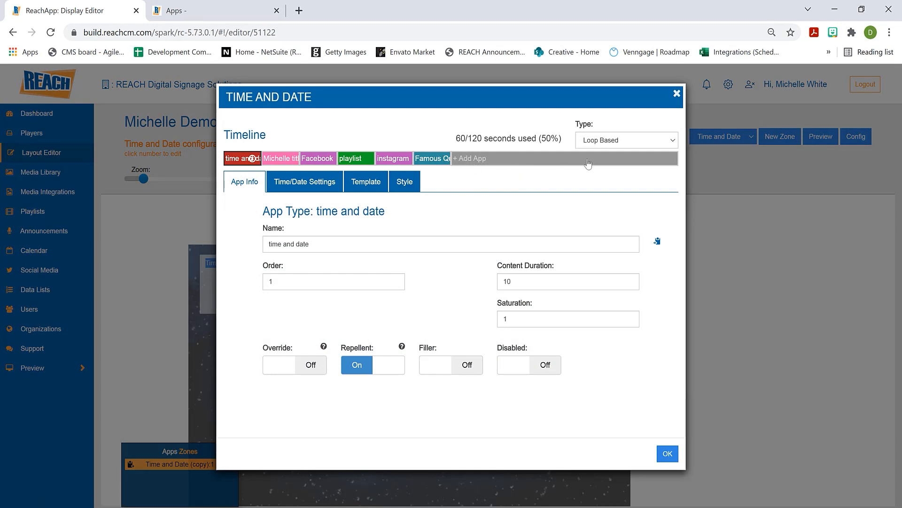
pyautogui.click(435, 165)
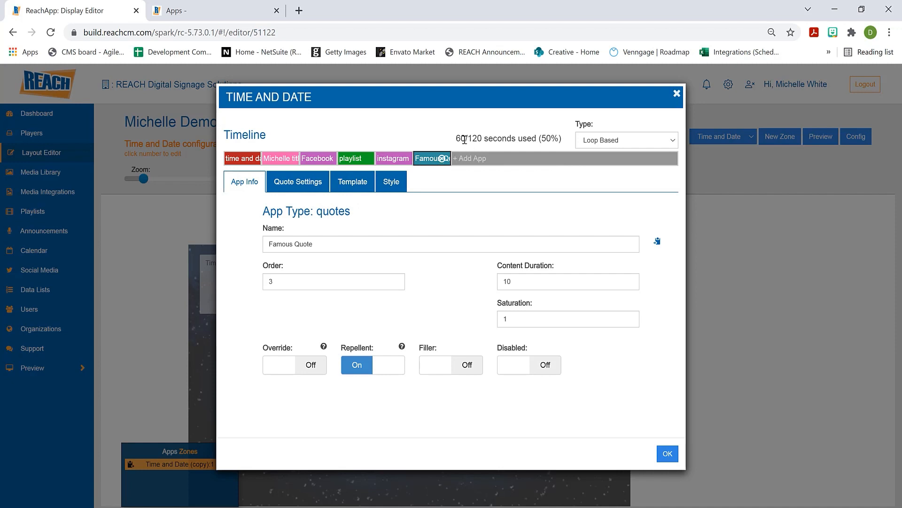
pyautogui.moveTo(465, 140); pyautogui.dragTo(485, 141)
pyautogui.click(427, 167)
pyautogui.click(458, 365)
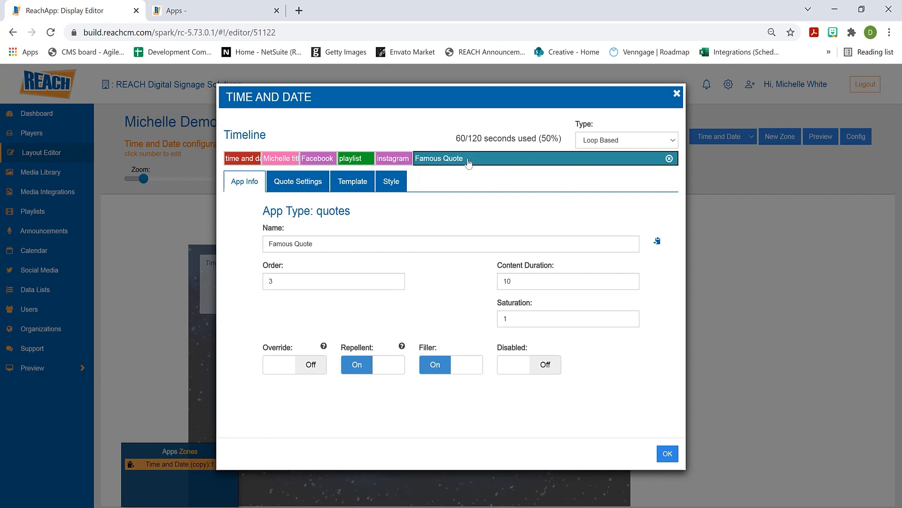
# - Review the timeline types, then turn off Filler for the Famous Quote app and set the app to Disabled
pyautogui.click(594, 143)
pyautogui.click(474, 125)
pyautogui.click(591, 143)
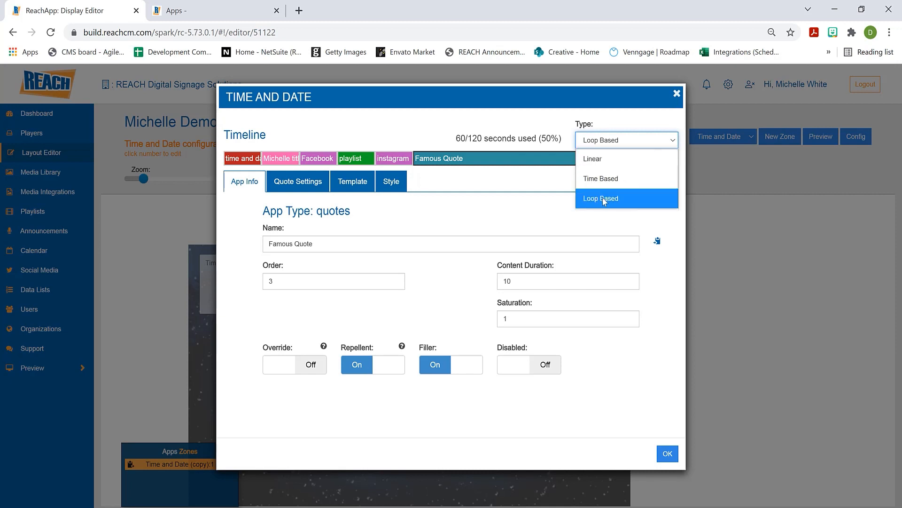
pyautogui.click(512, 124)
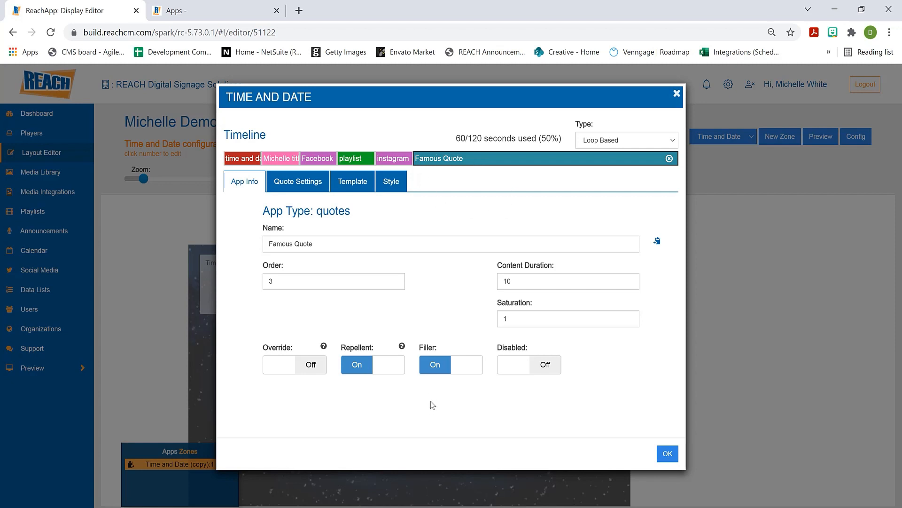
pyautogui.click(439, 369)
pyautogui.click(447, 372)
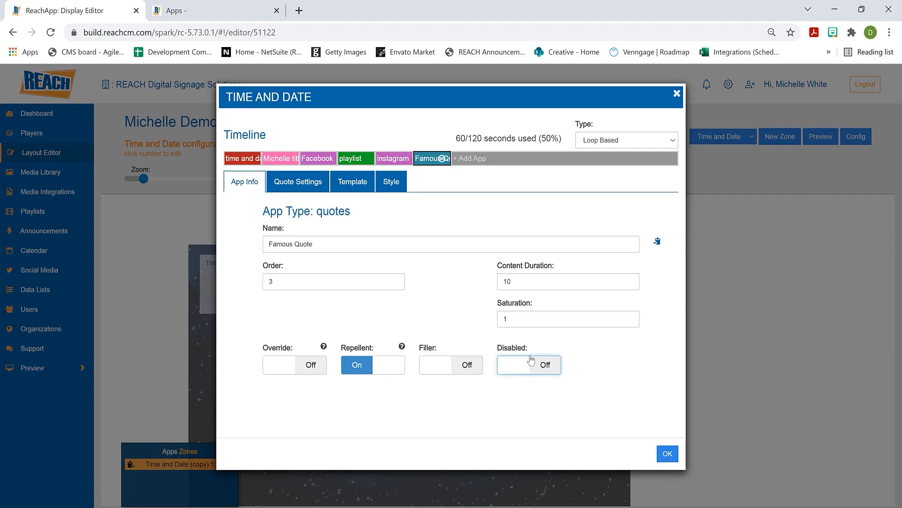
pyautogui.click(545, 369)
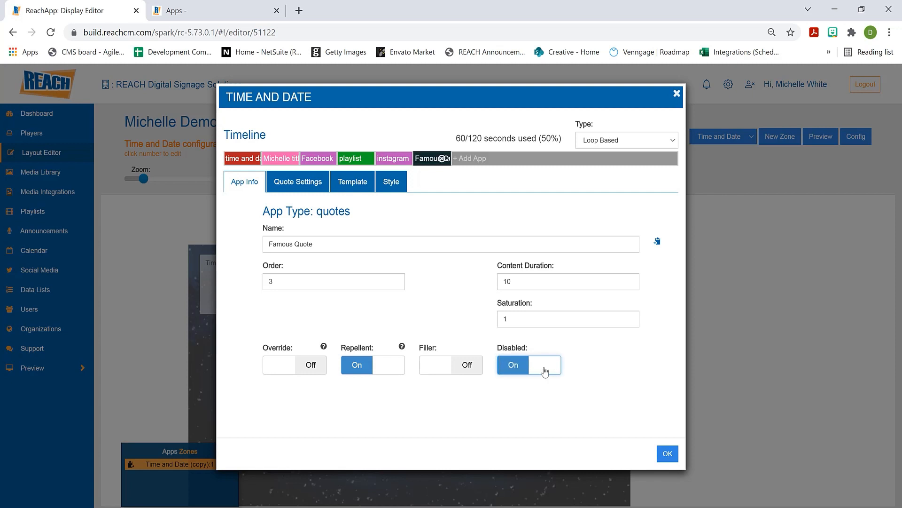
# - Set the instagram app on the timeline to Disabled
pyautogui.click(394, 158)
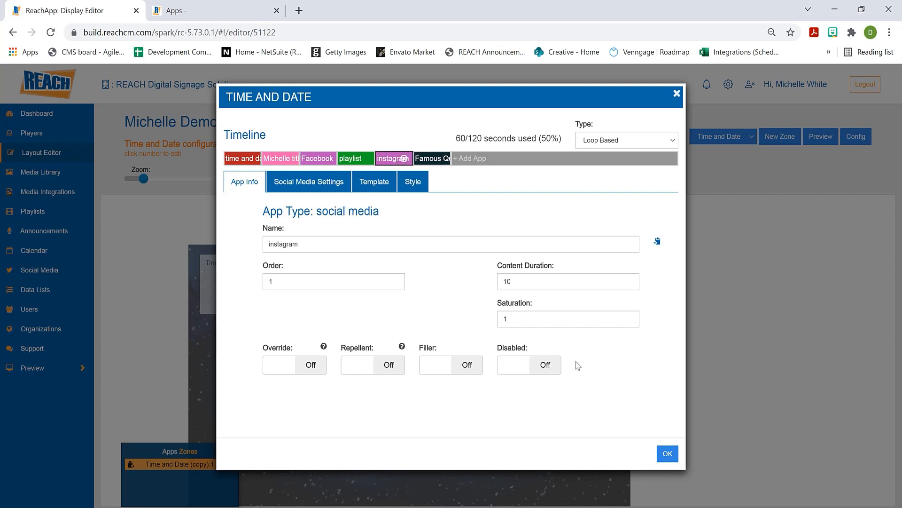
pyautogui.click(547, 365)
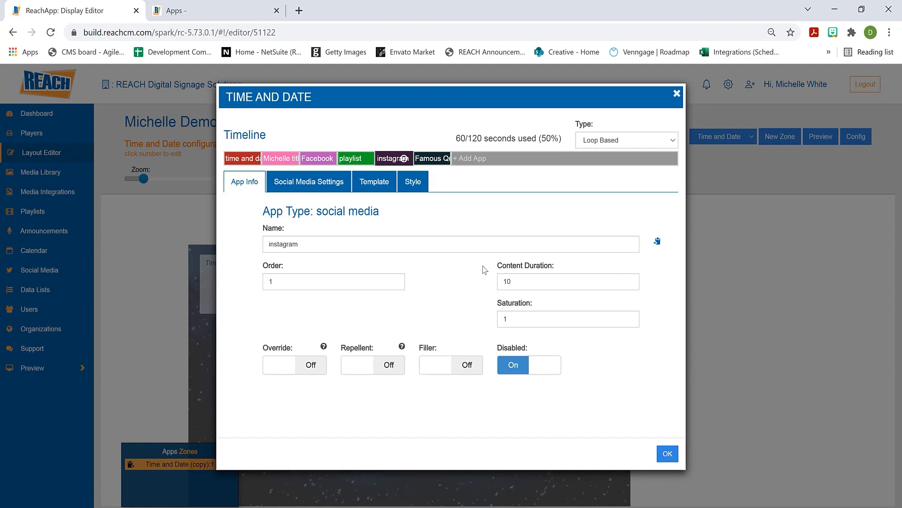
pyautogui.click(534, 371)
# - Browse the app library, add a video stream app to the timeline and check its stream type options
pyautogui.click(473, 164)
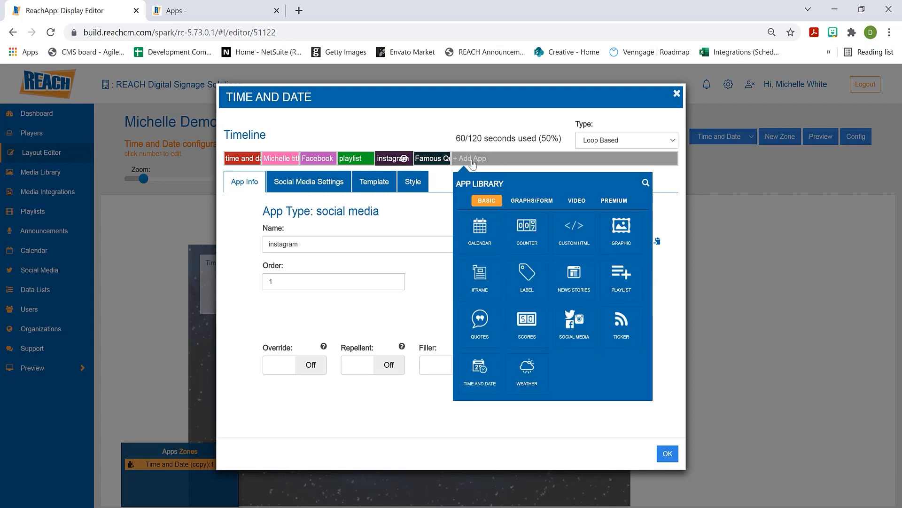
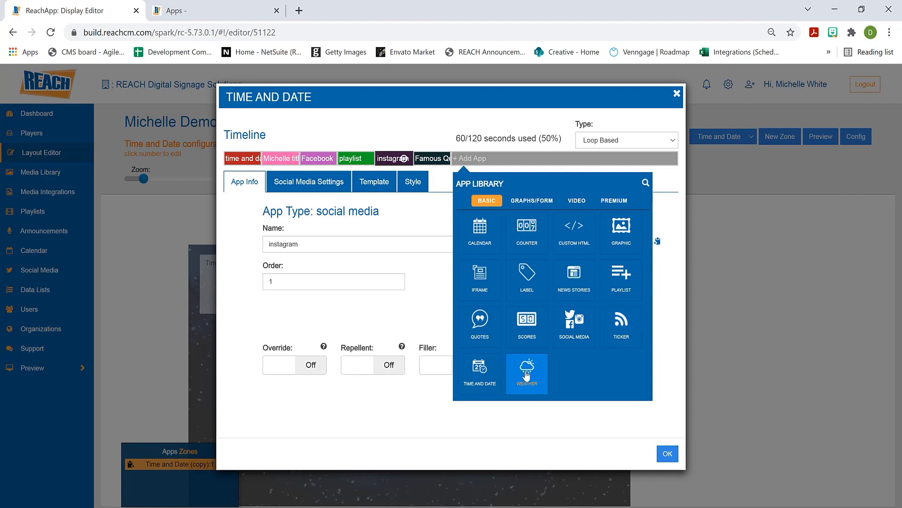
pyautogui.click(551, 201)
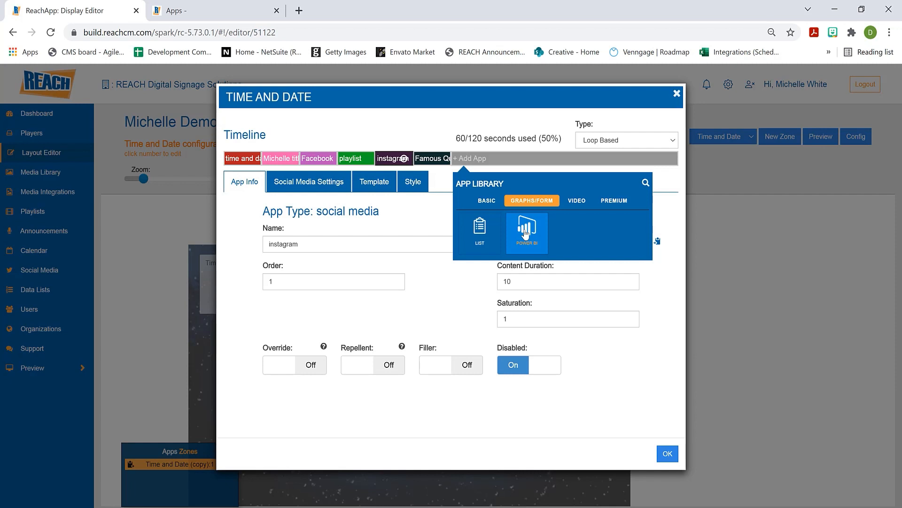
pyautogui.click(581, 209)
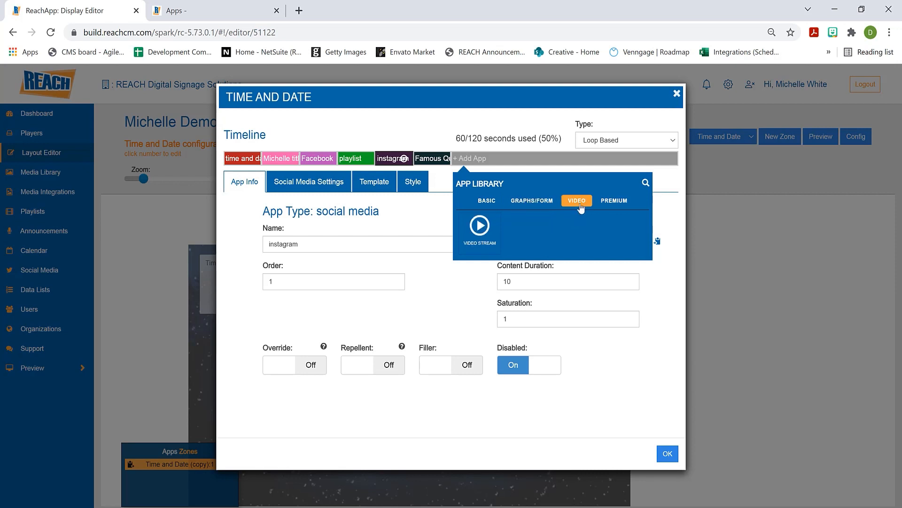
pyautogui.click(492, 239)
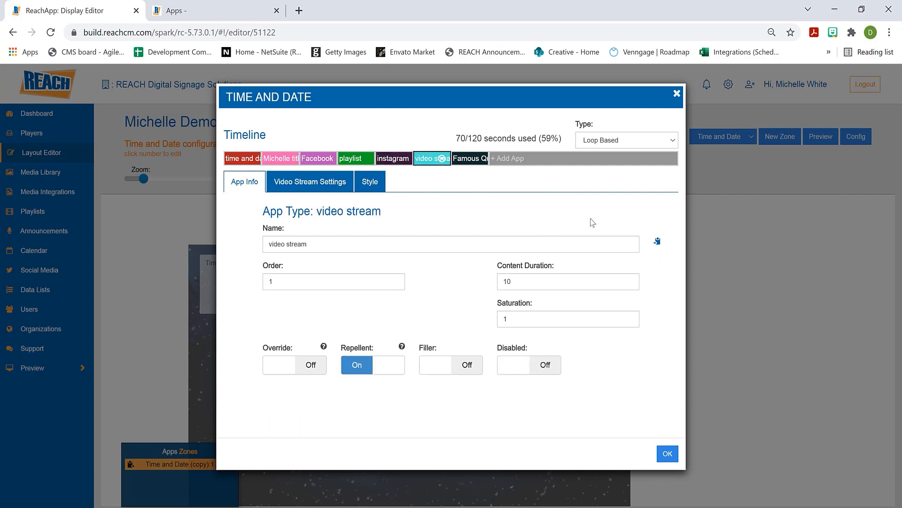
pyautogui.click(289, 187)
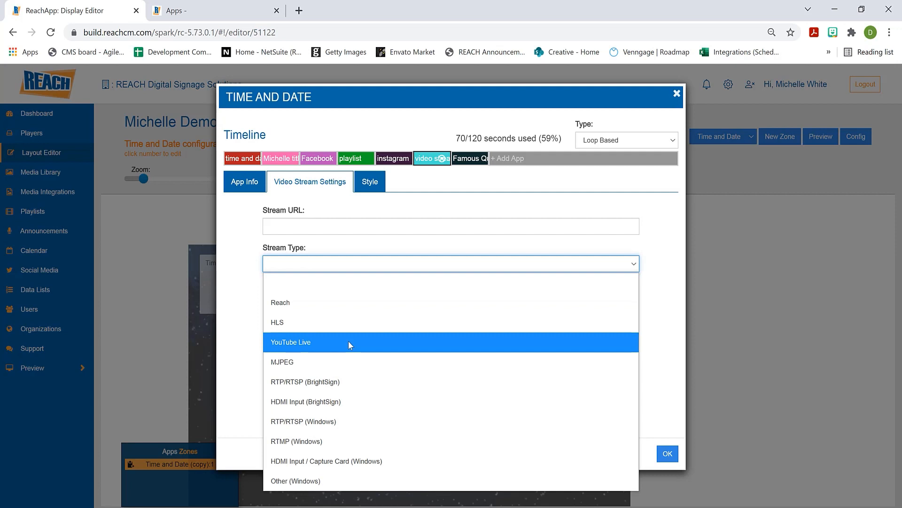
pyautogui.click(457, 201)
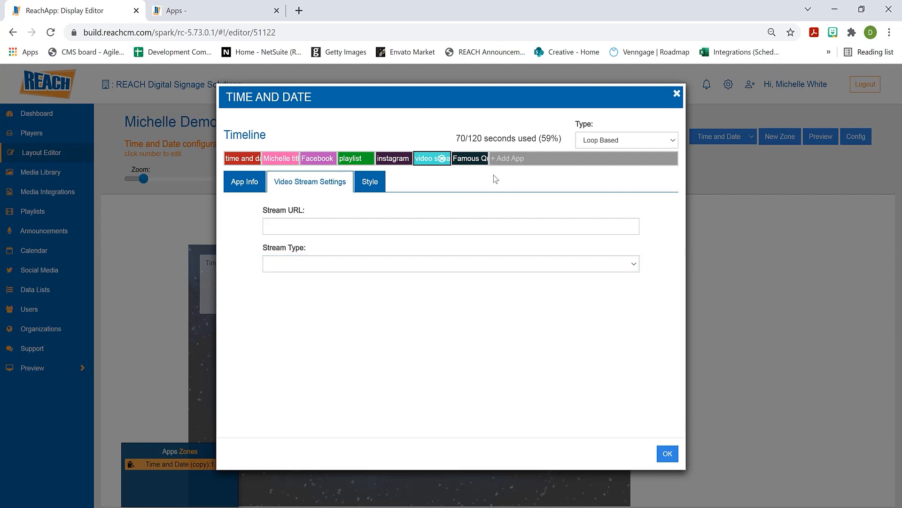
# - Examine the Premium and Basic apps available in the app library
pyautogui.click(505, 163)
pyautogui.click(616, 201)
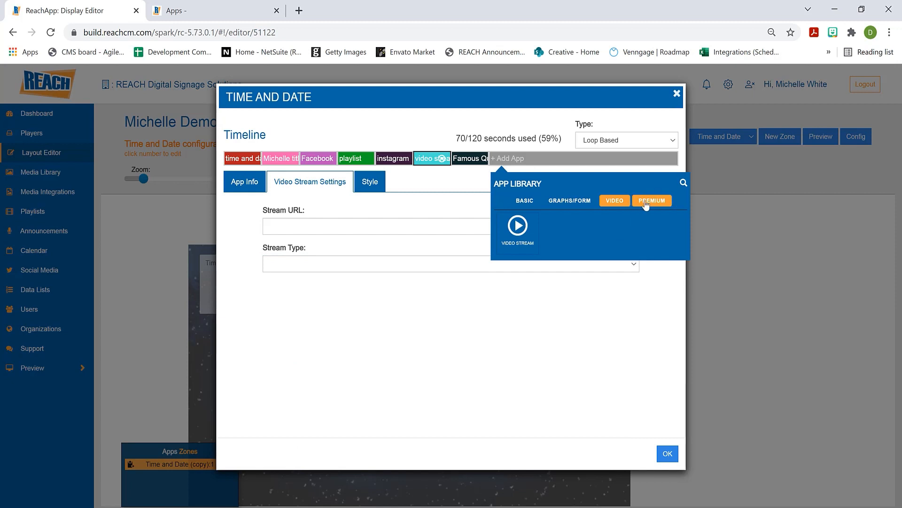
pyautogui.click(646, 201)
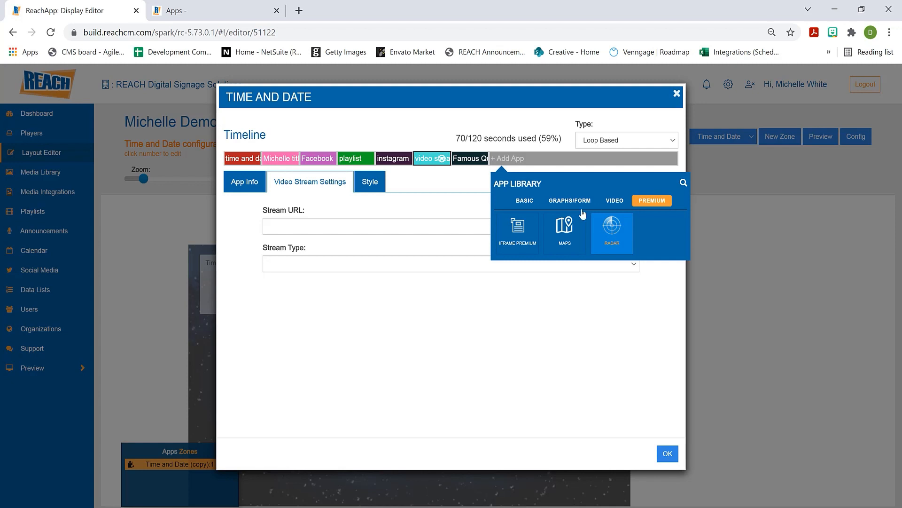
pyautogui.click(524, 200)
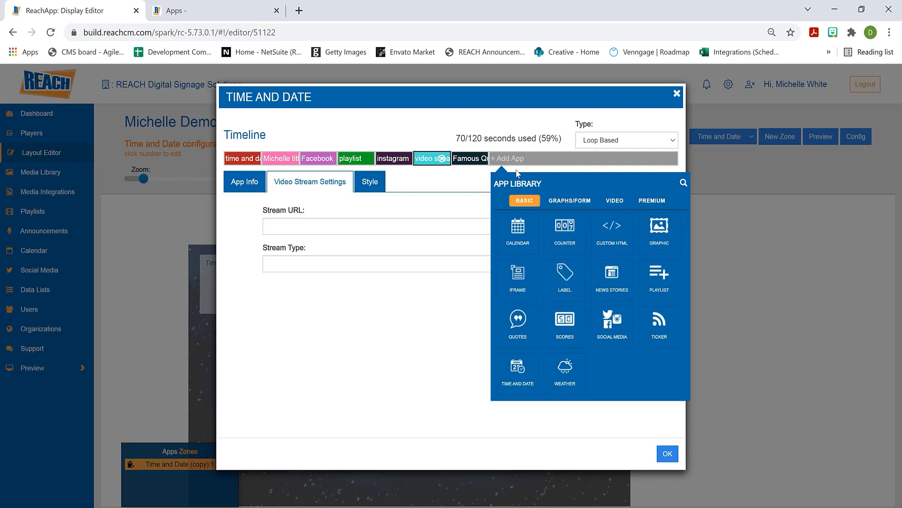
# - Switch to the REACH Apps web page and look through its catalogue of available app integrations
pyautogui.click(210, 11)
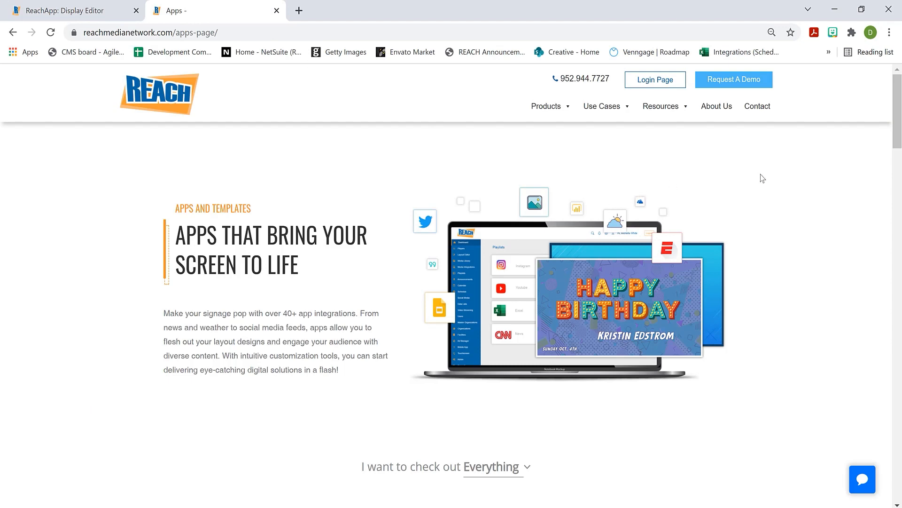
pyautogui.scroll(-5, 834, 184)
pyautogui.scroll(-11, 835, 183)
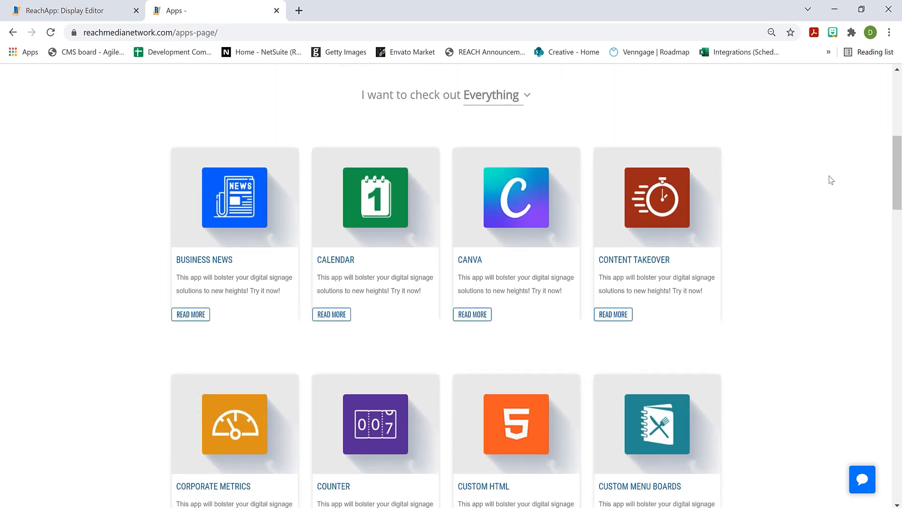
pyautogui.scroll(-15, 831, 180)
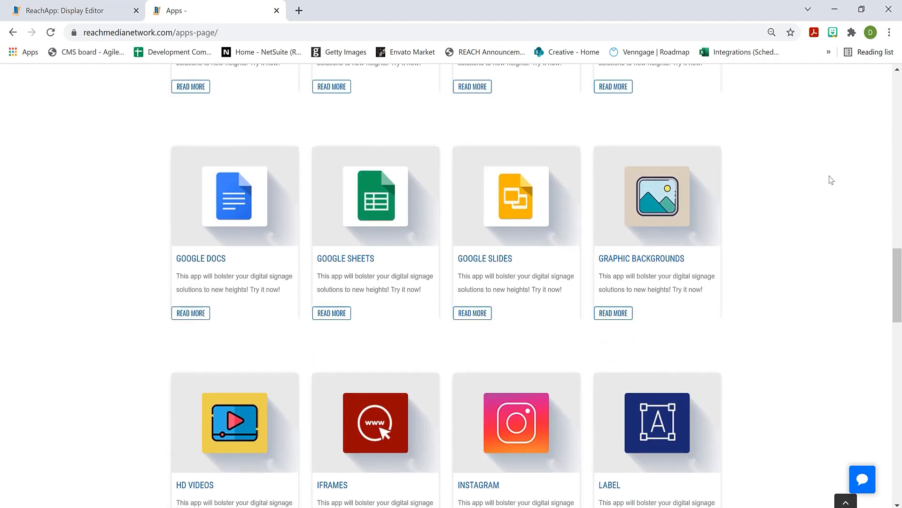
pyautogui.scroll(-3, 829, 178)
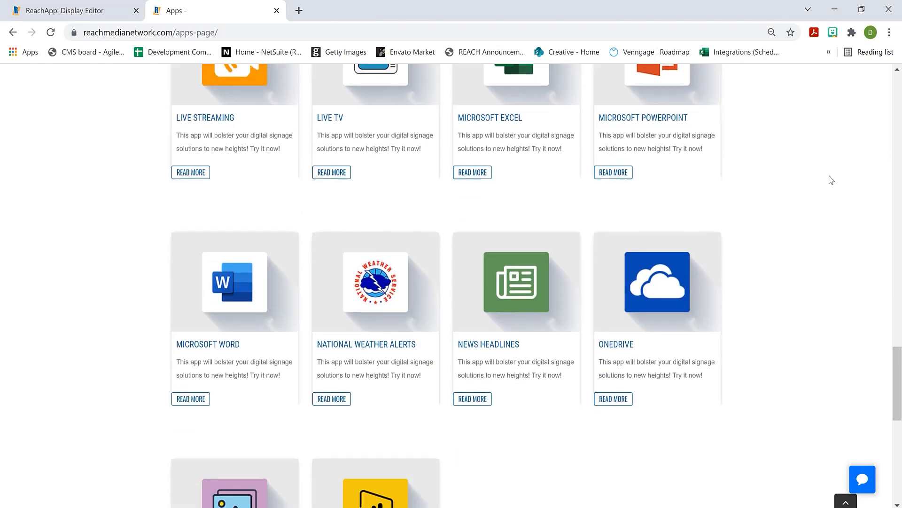
# - Return to the layout editor, dismiss the app library and close the Time and Date zone's timeline settings
pyautogui.click(98, 10)
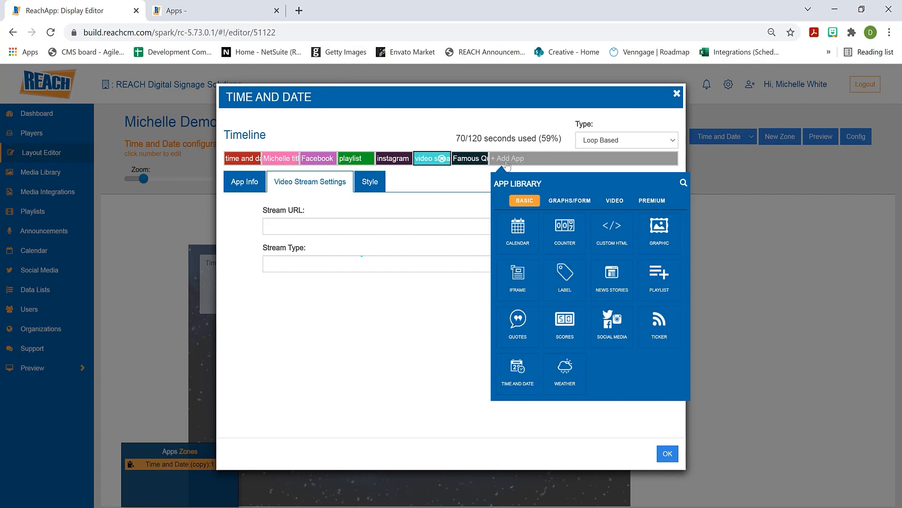
pyautogui.click(506, 162)
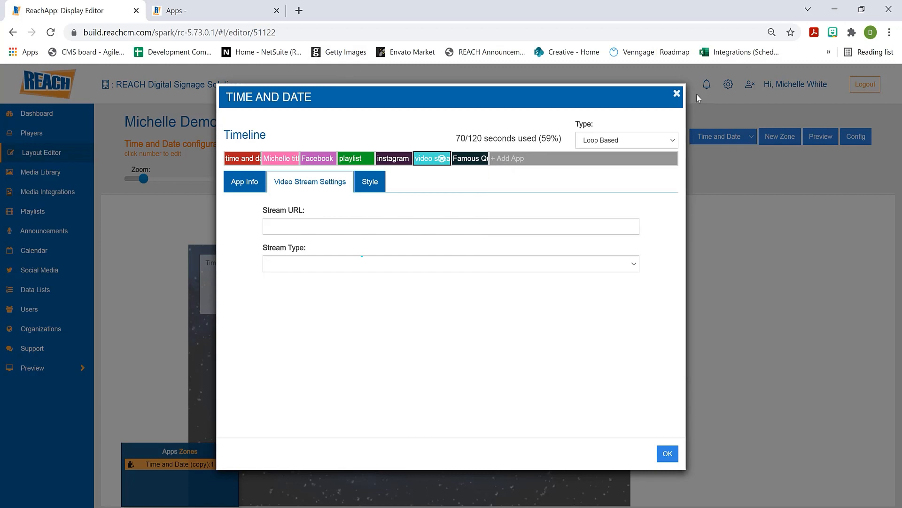
pyautogui.click(677, 94)
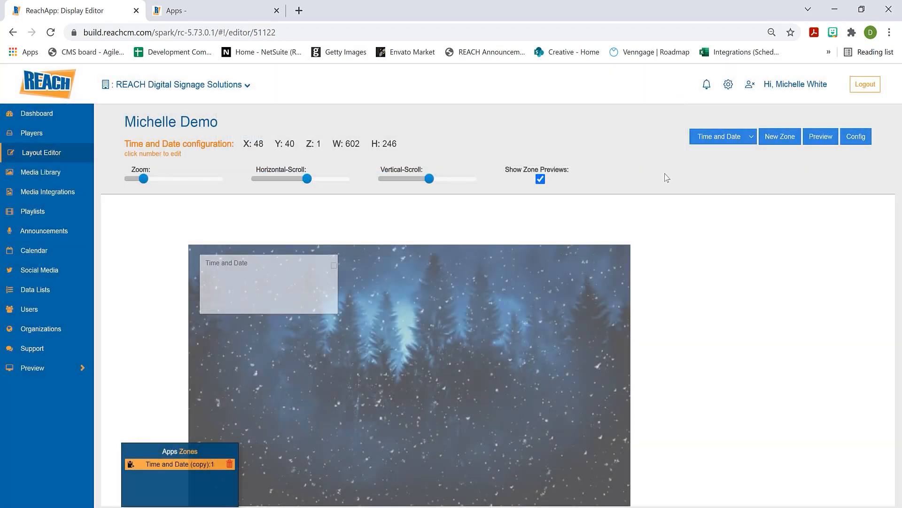